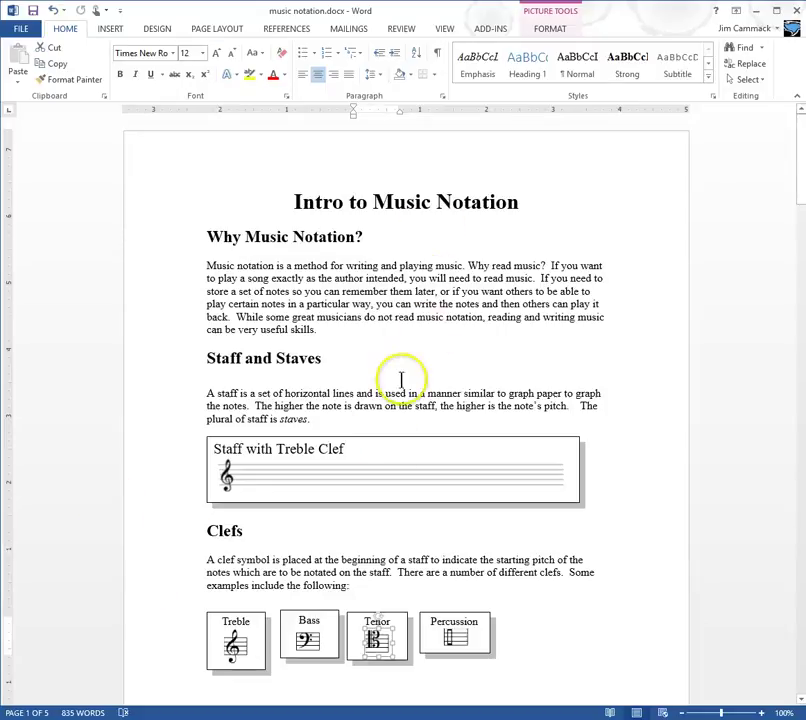
Step: Bring up the citation and bibliography tools and look over the first pages of the music notation document
click(290, 30)
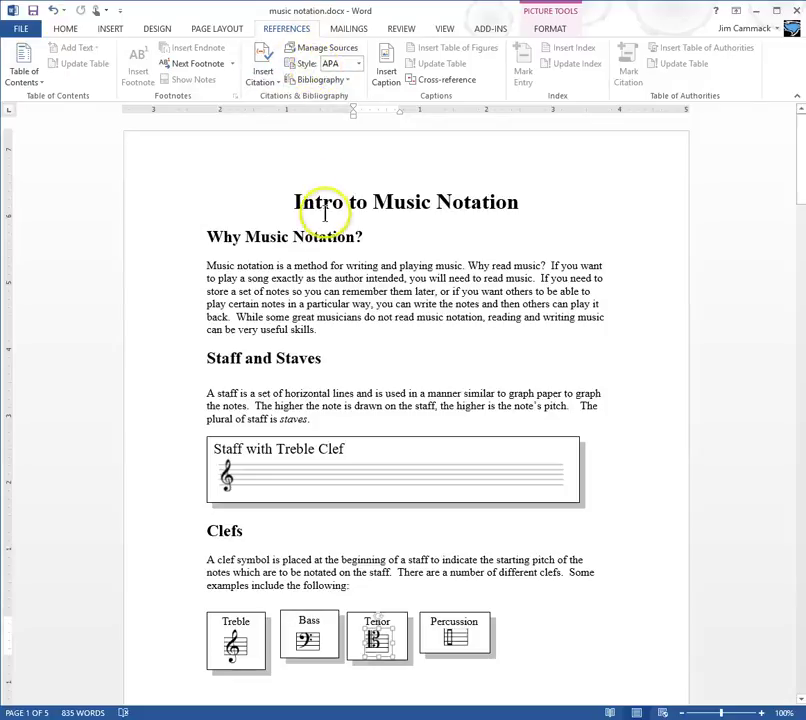
click(300, 194)
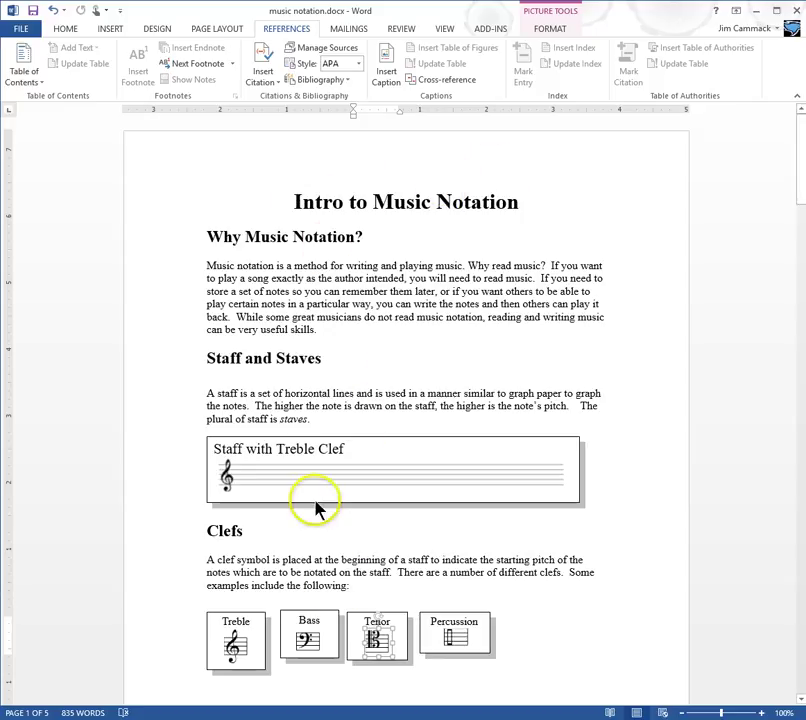
scroll(316, 508, down, 15)
scroll(316, 486, down, 5)
scroll(316, 486, down, 2)
scroll(316, 486, up, 10)
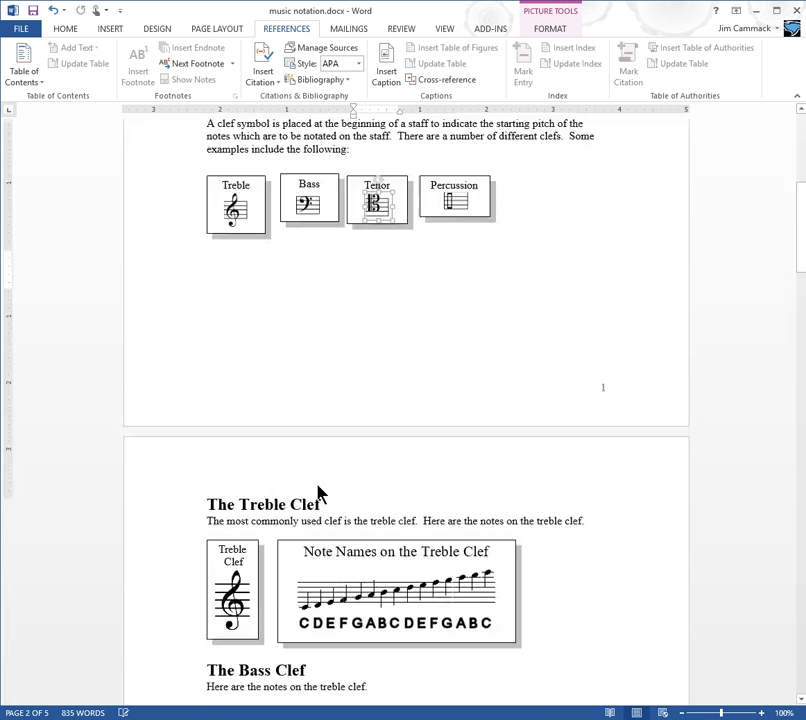
scroll(318, 493, up, 10)
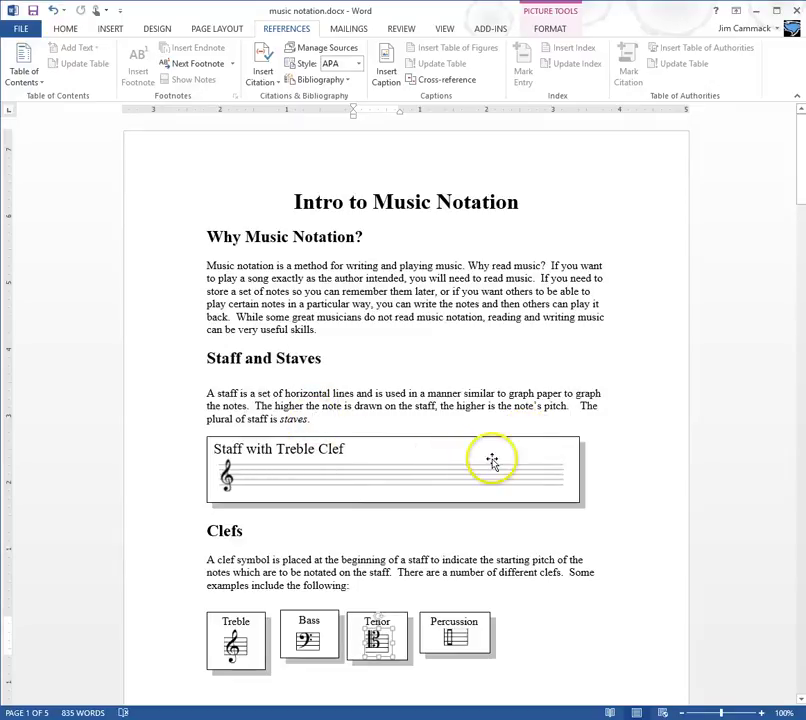
double_click(298, 420)
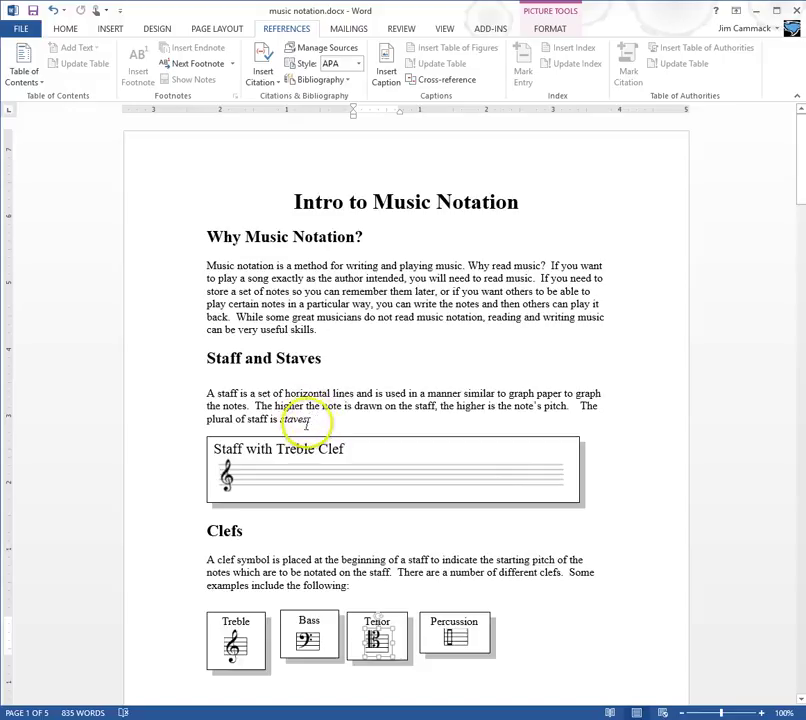
click(310, 420)
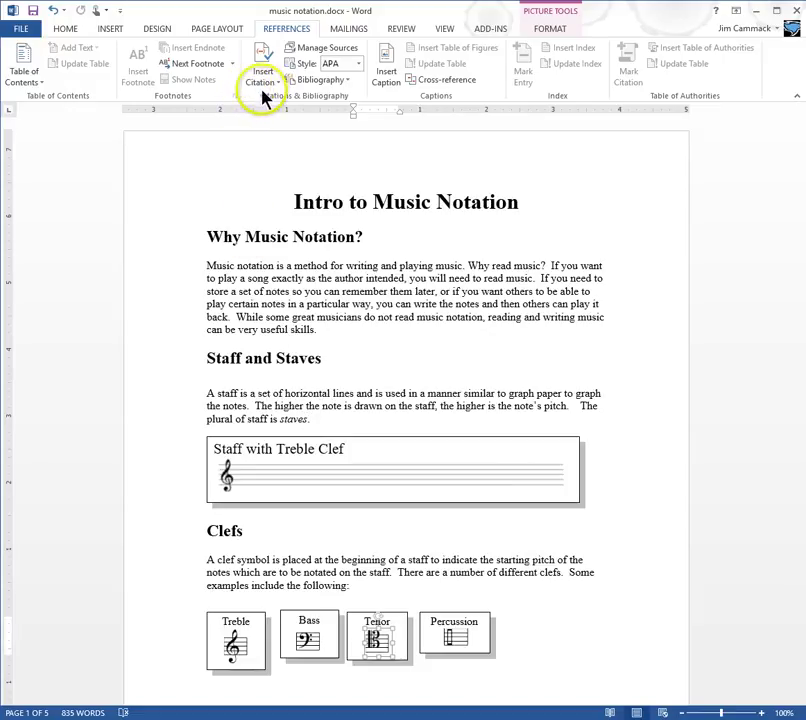
double_click(309, 419)
click(308, 420)
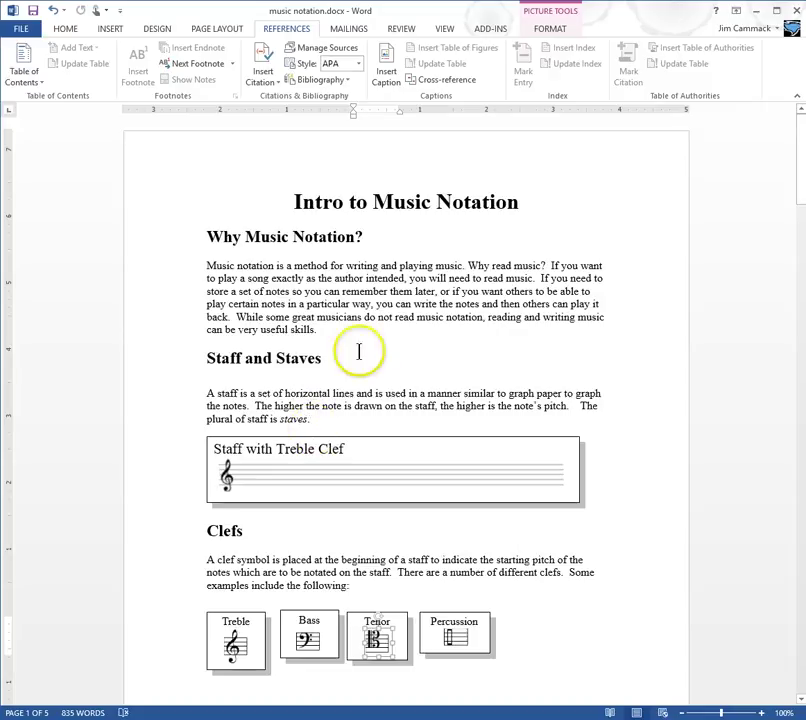
Step: Open the Source Manager and preview the APA citations and bibliography entries of the sources in the master list
click(343, 55)
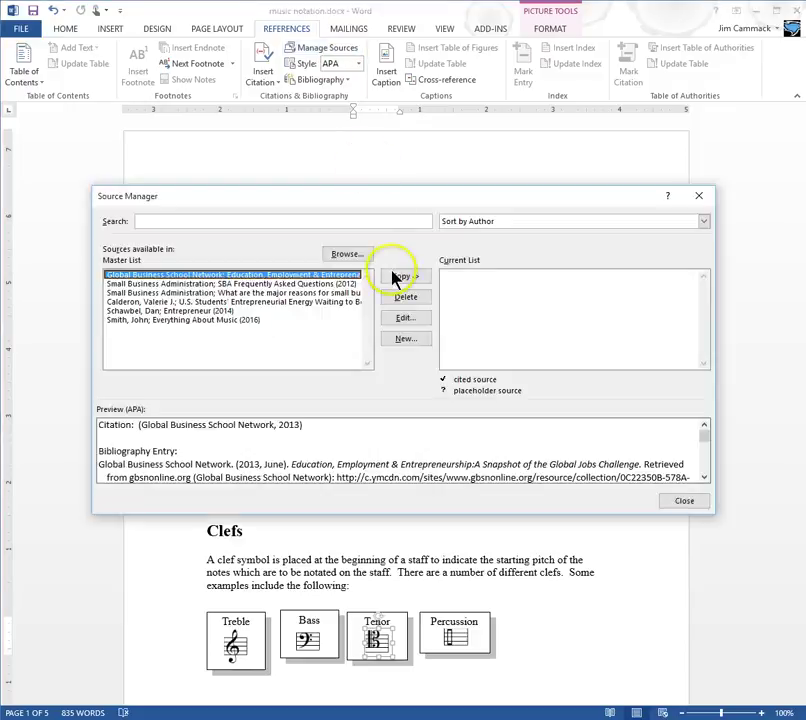
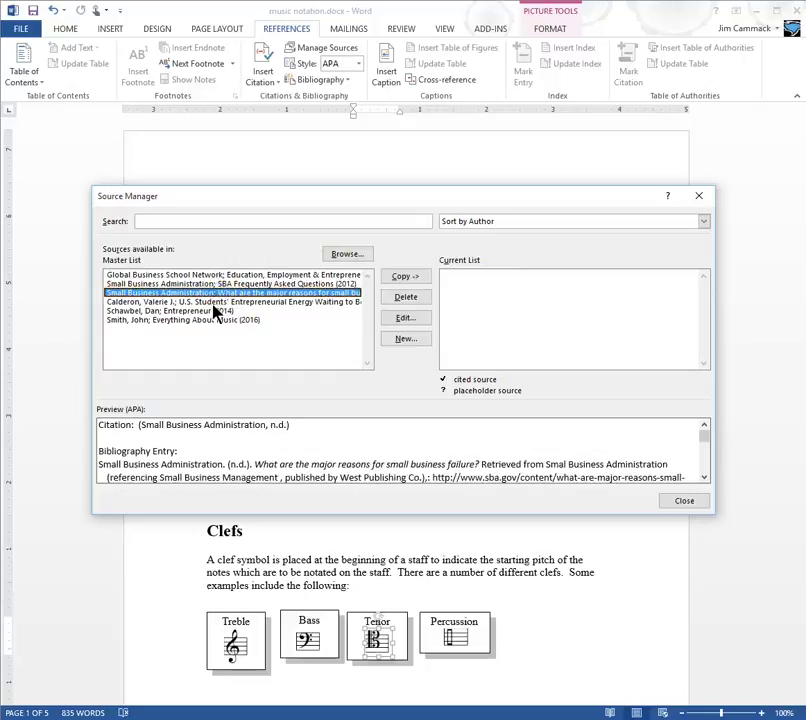
click(216, 302)
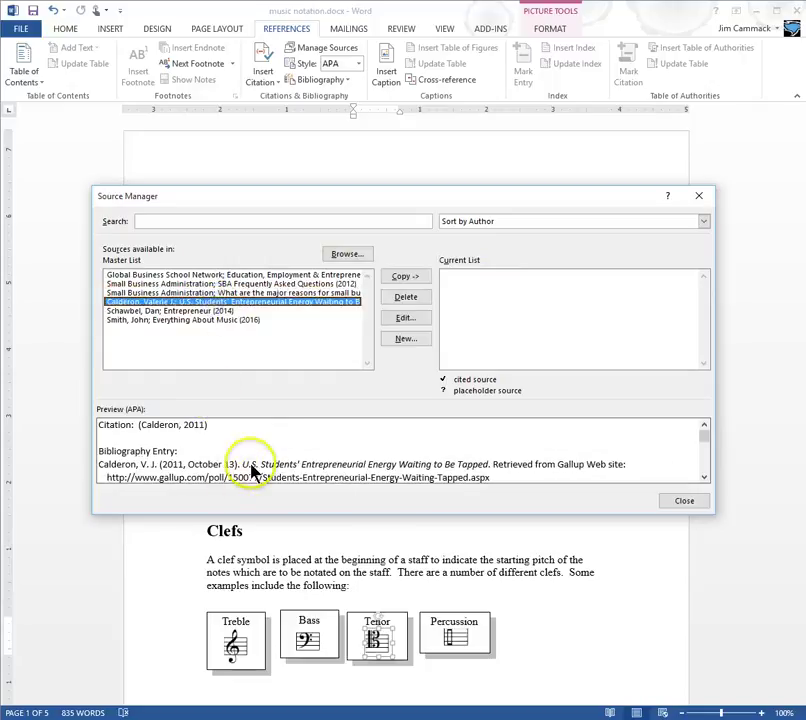
click(200, 311)
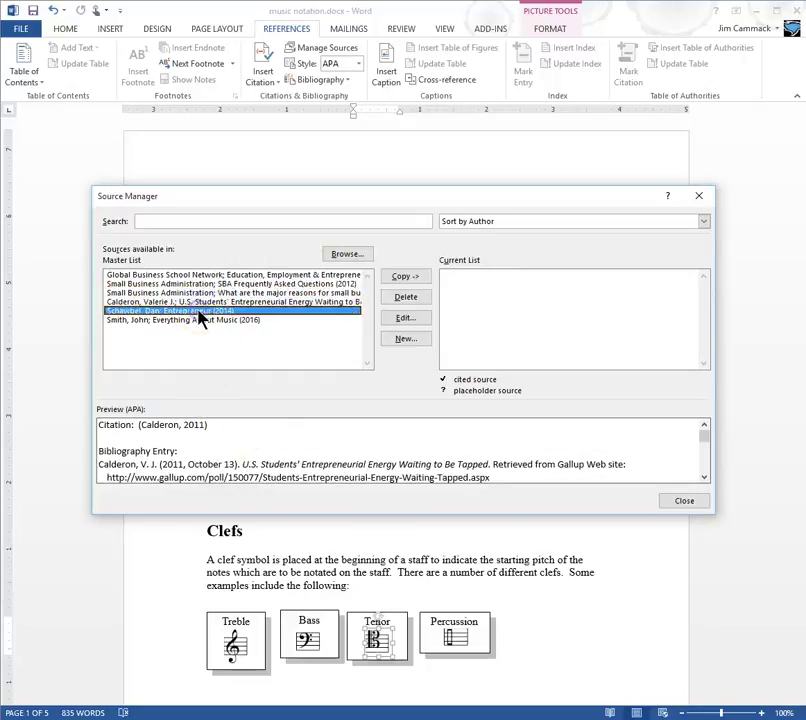
click(202, 320)
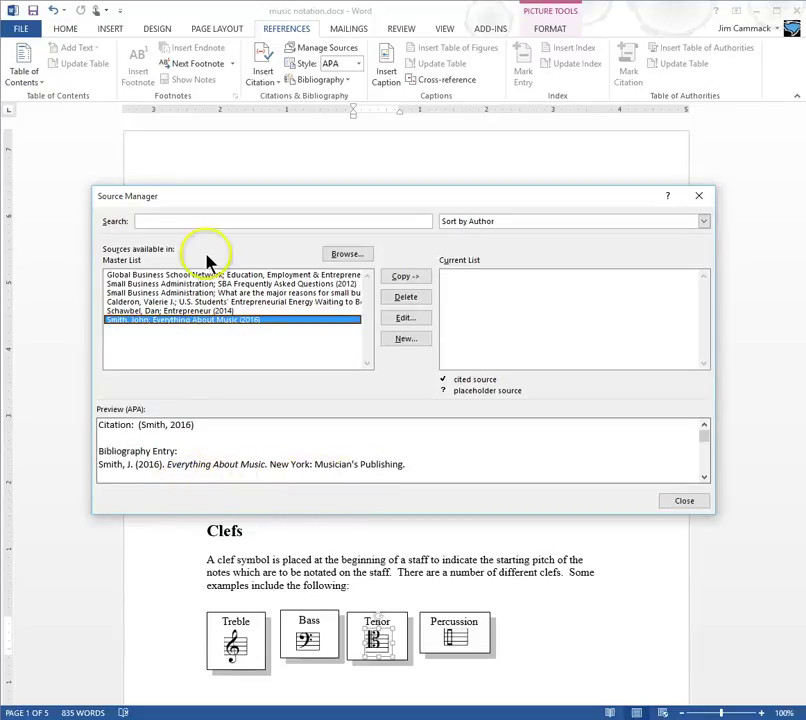
click(167, 293)
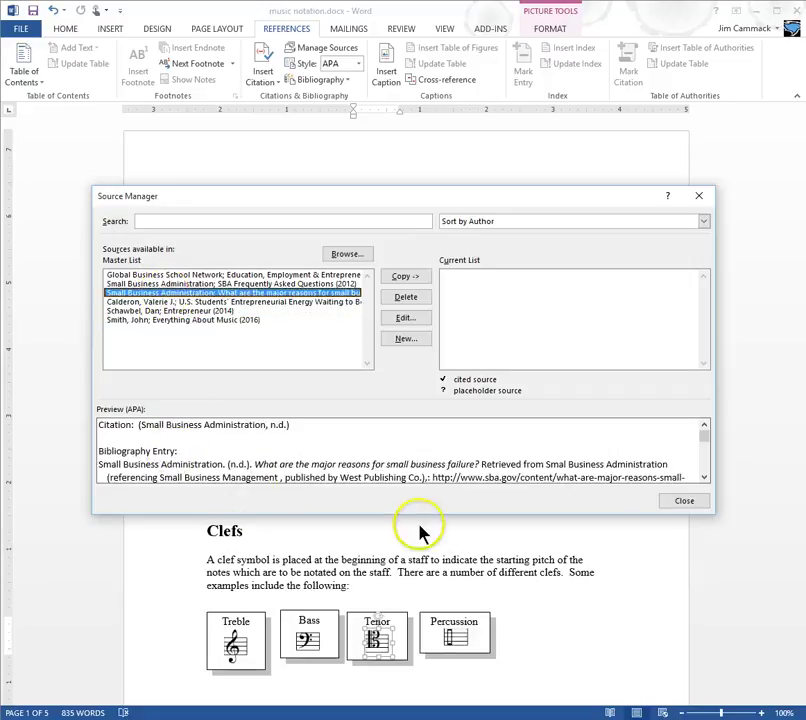
click(181, 302)
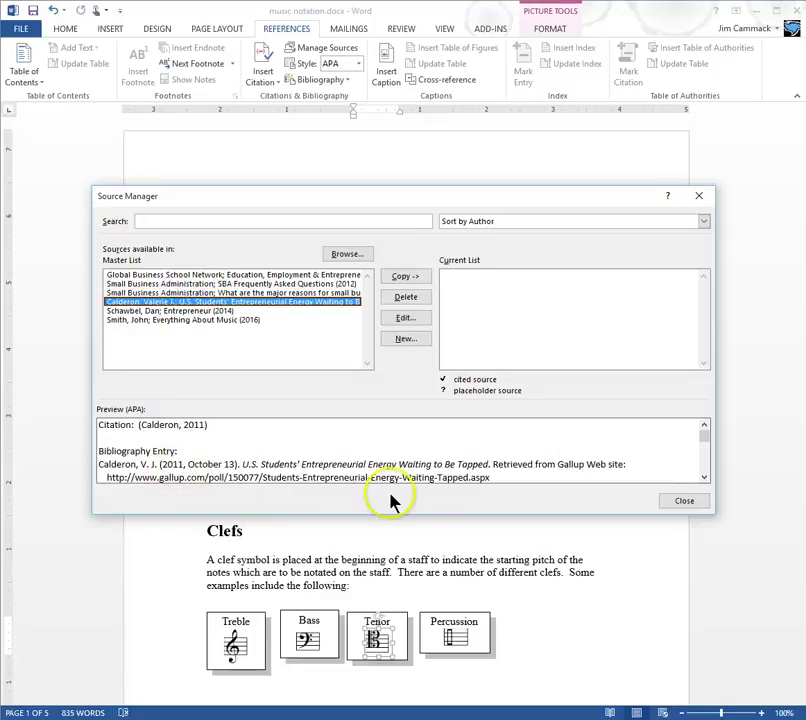
click(228, 276)
click(225, 292)
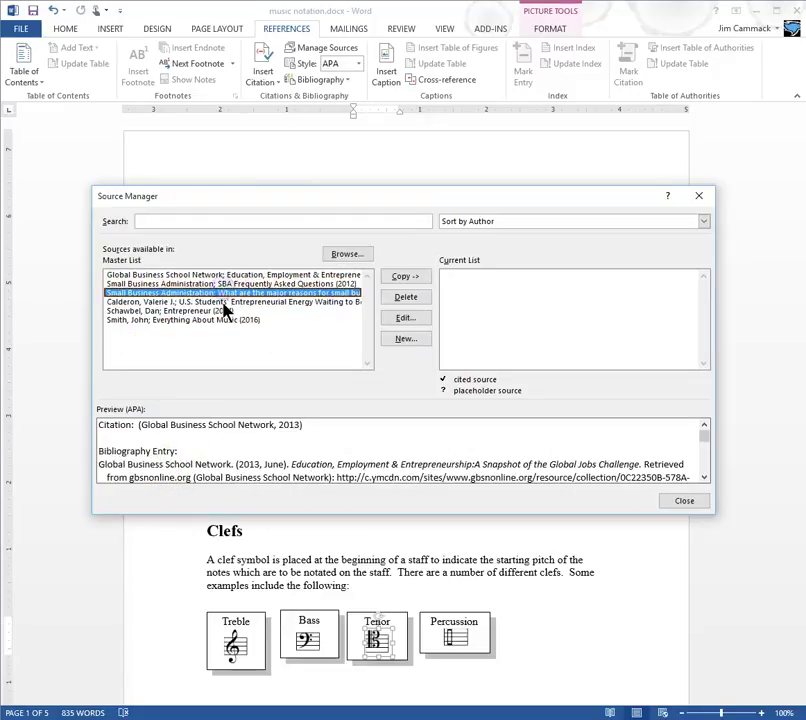
click(225, 303)
click(225, 311)
click(227, 320)
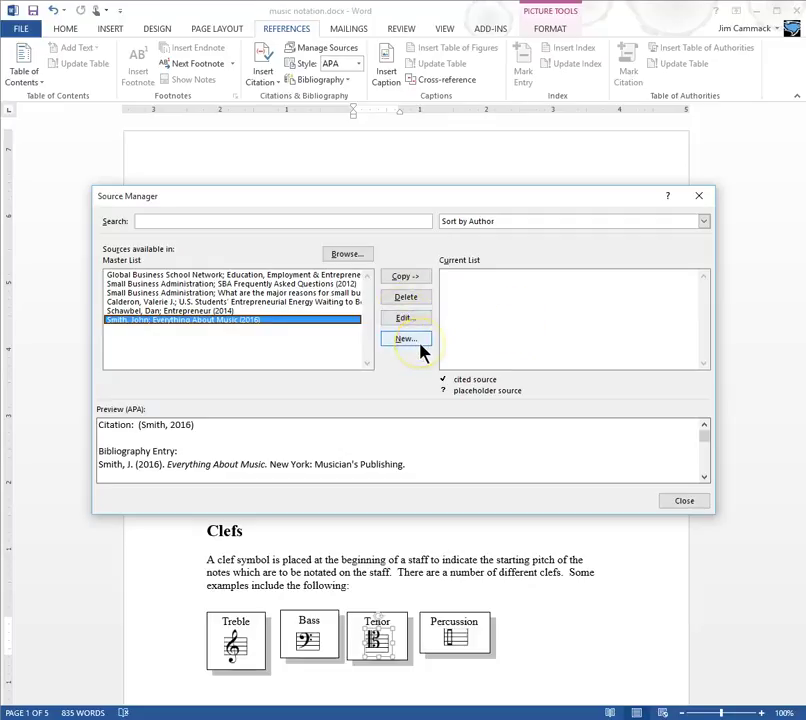
Step: Start a new source from the Source Manager and set its type of source to Book
drag(407, 199, 443, 491)
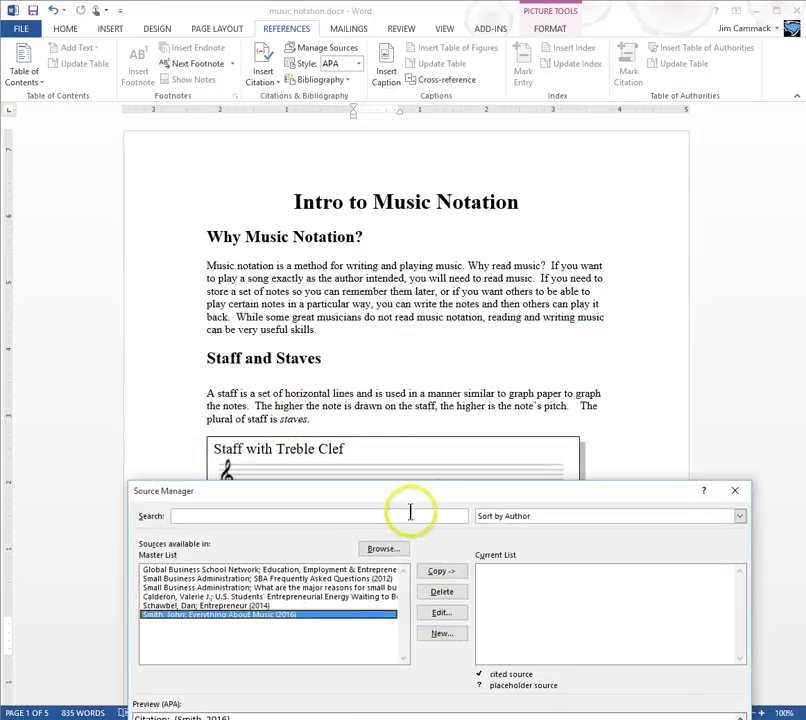
drag(410, 500, 407, 131)
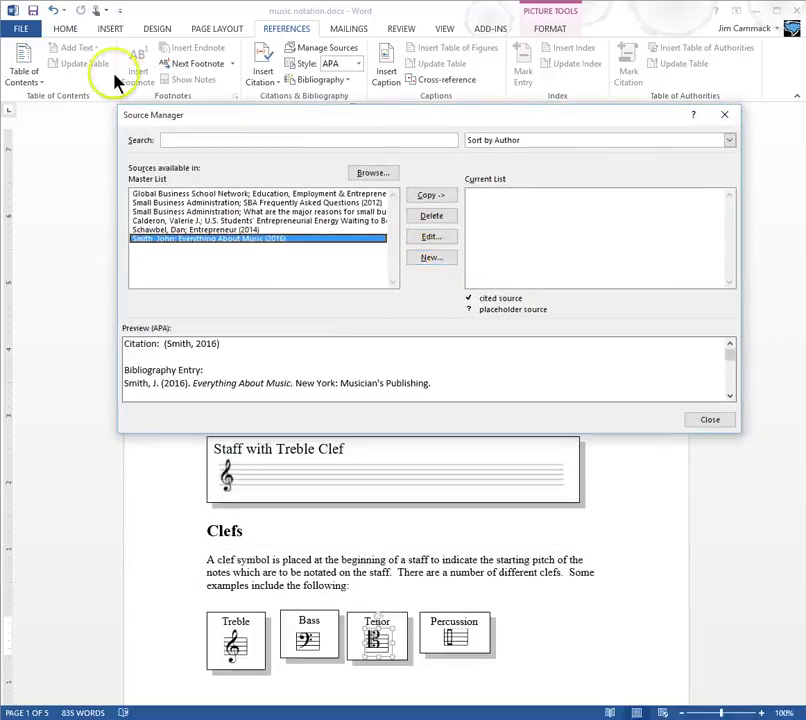
click(431, 258)
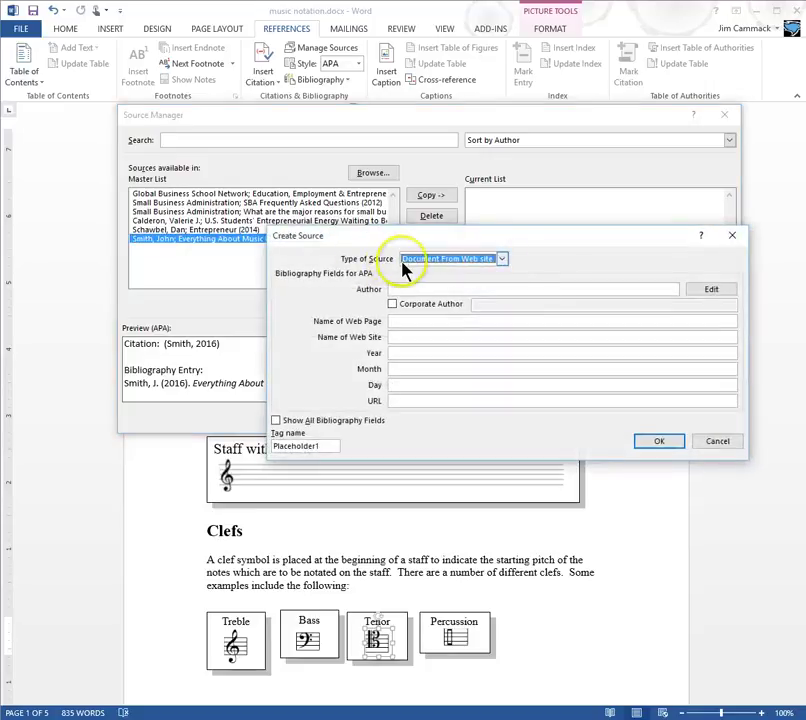
click(502, 259)
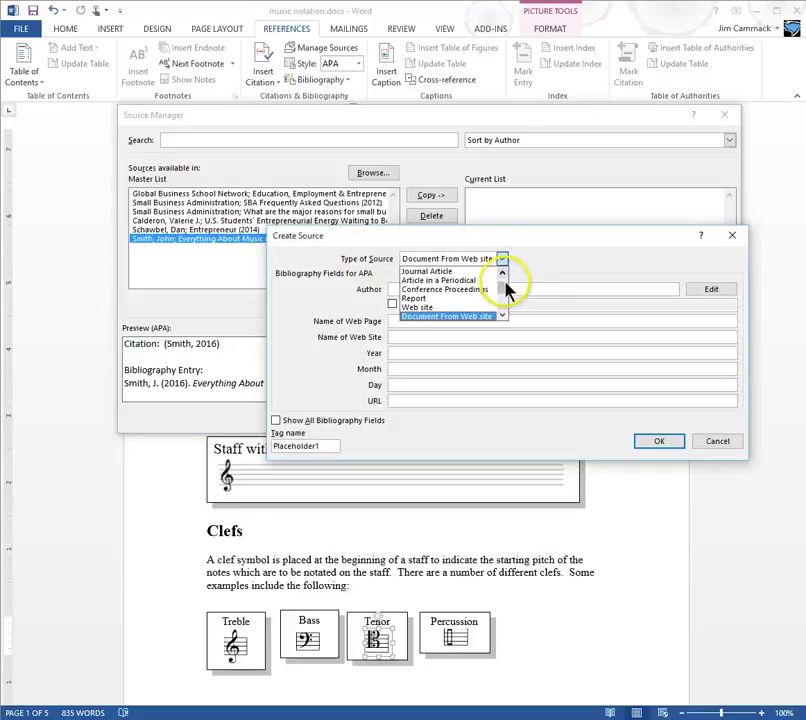
drag(508, 289, 505, 284)
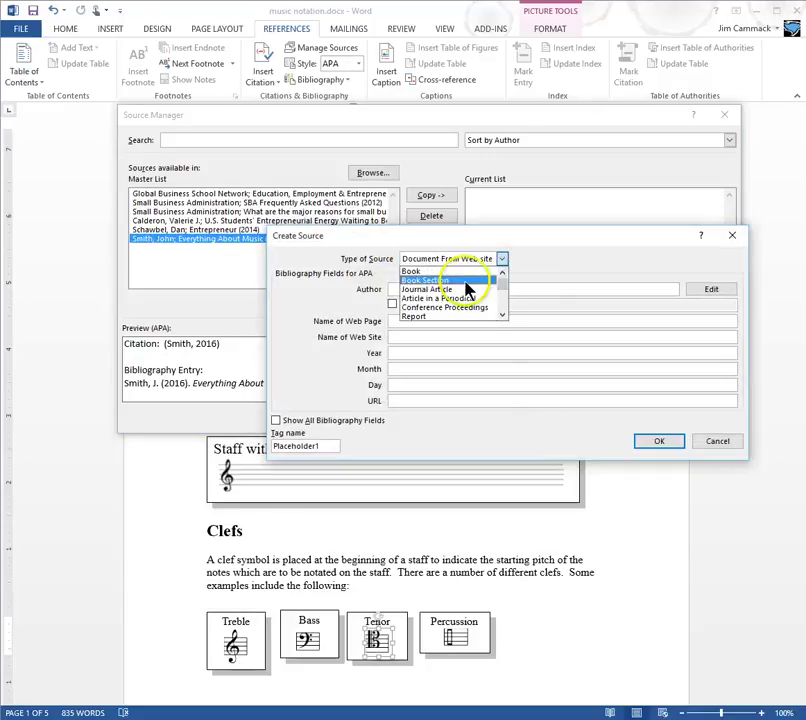
mouse_move(509, 291)
mouse_down()
mouse_move(479, 302)
mouse_move(482, 324)
mouse_move(508, 297)
mouse_move(506, 288)
mouse_move(504, 306)
mouse_up()
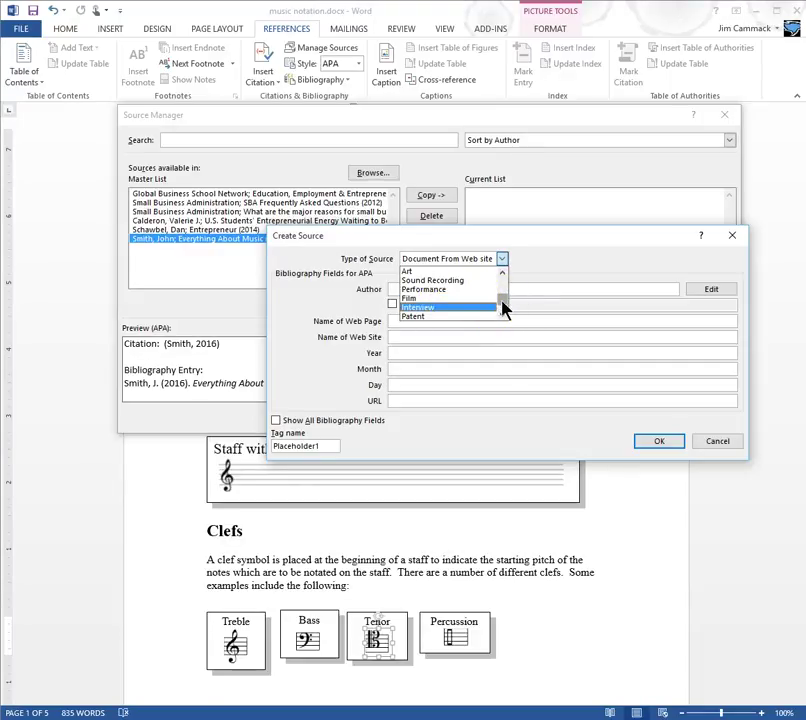
scroll(506, 310, up, 3)
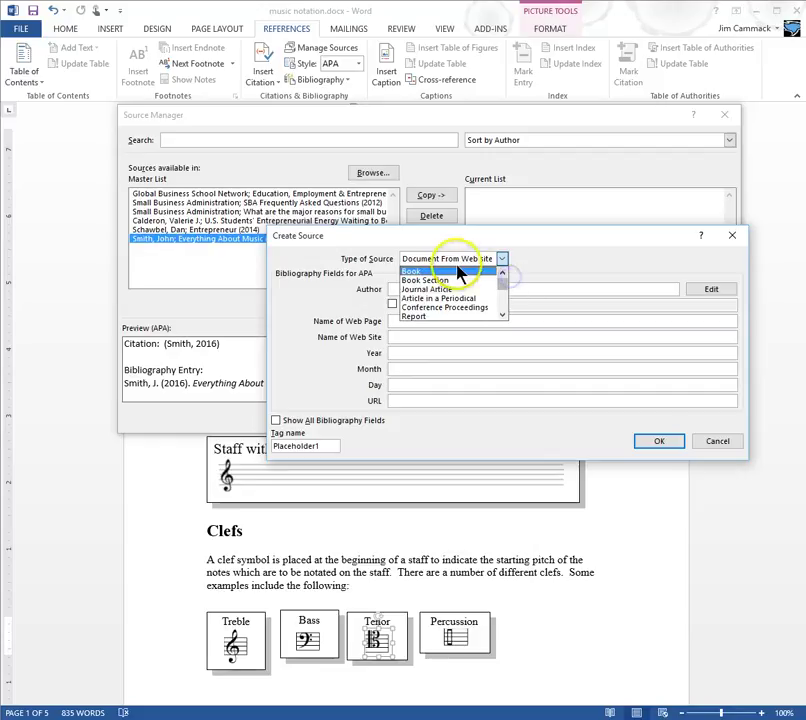
click(458, 272)
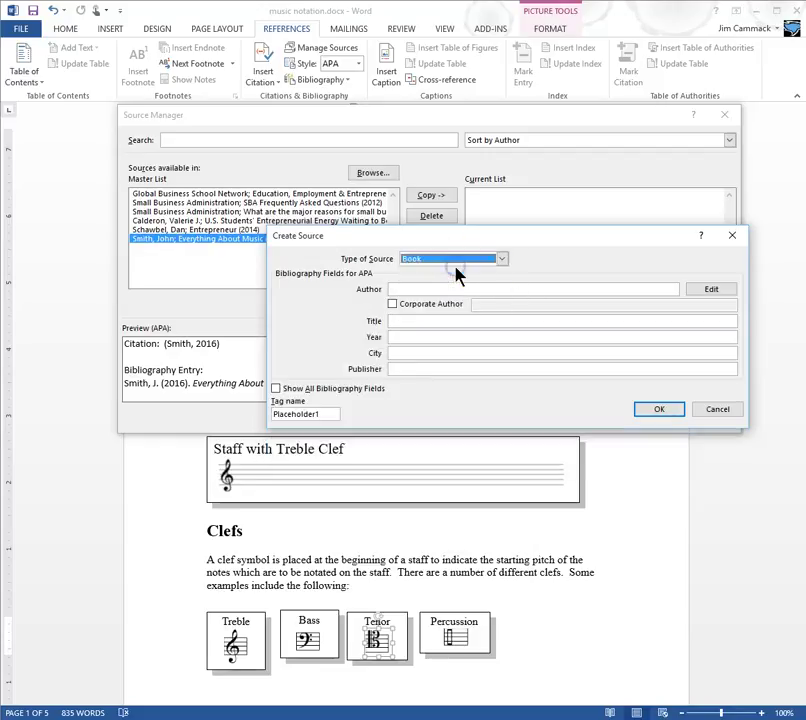
Step: Enter the author's full name and the title "The Everday Musician" for the new book source
click(448, 288)
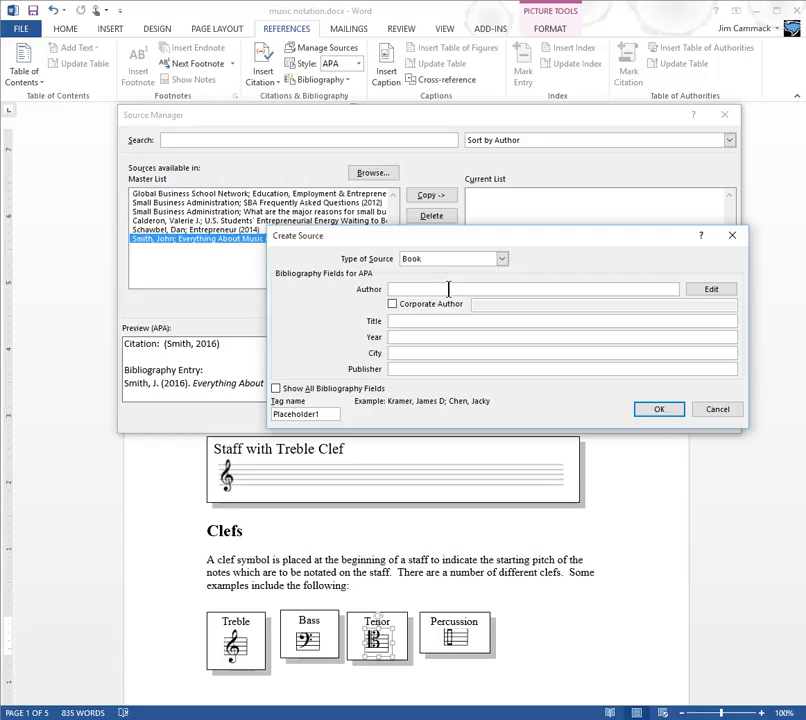
text(Millie Vincent)
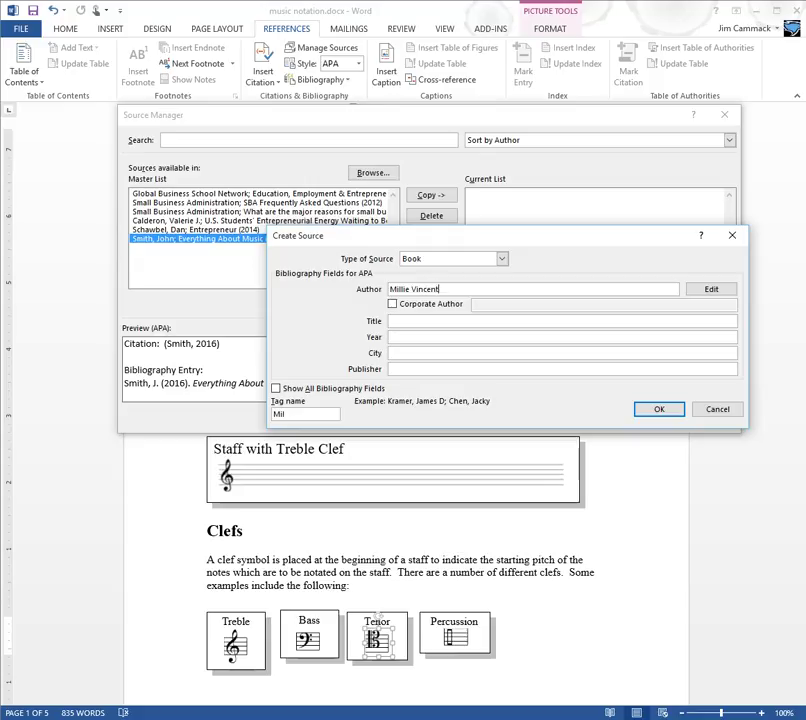
click(394, 321)
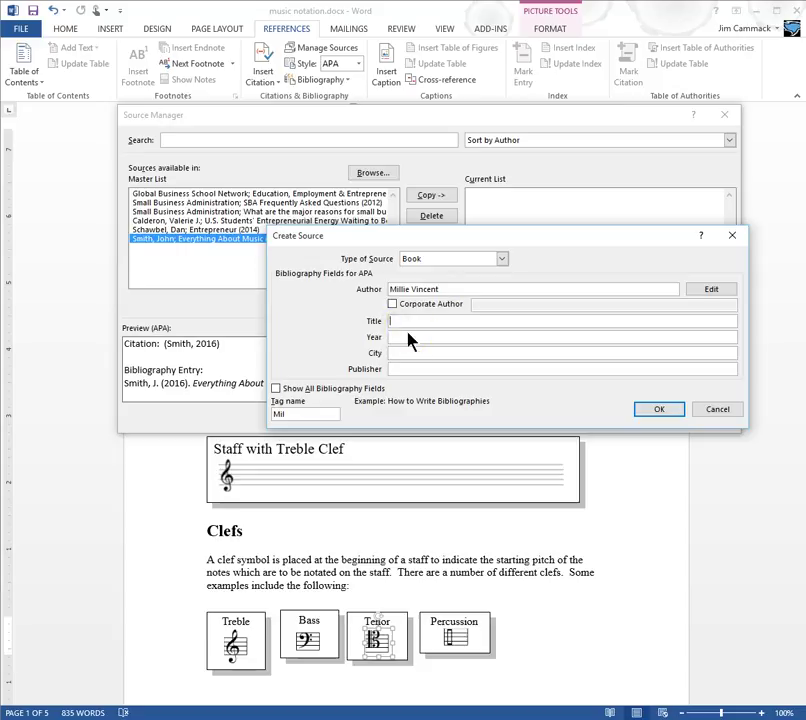
text(The Evry)
key(BackSpace)
Step: Fill in the book's publication details with year 2016, city Houston and publisher "Music United Pulishing"
click(399, 338)
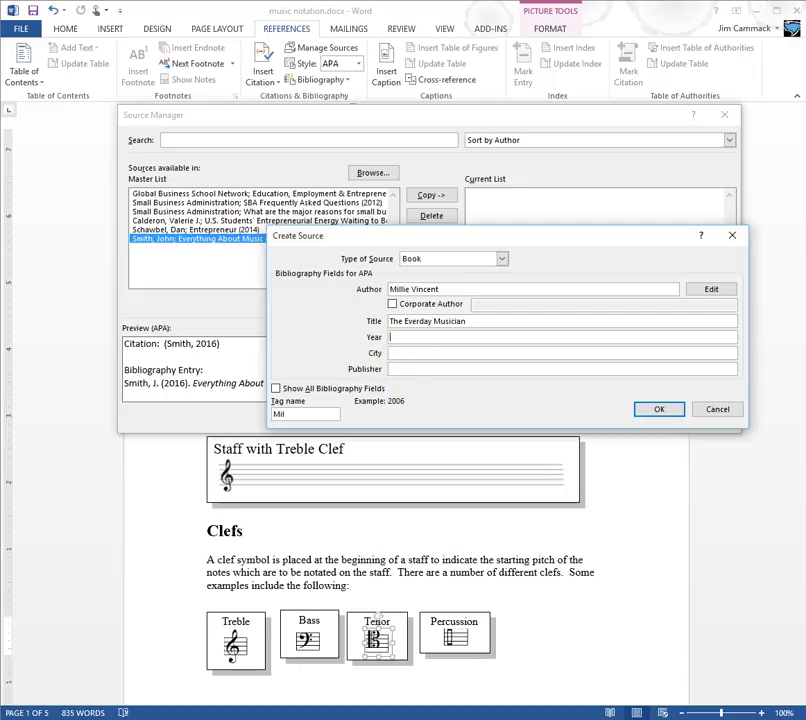
text(2016)
click(395, 353)
text(Houston)
click(399, 370)
text(Music Unite)
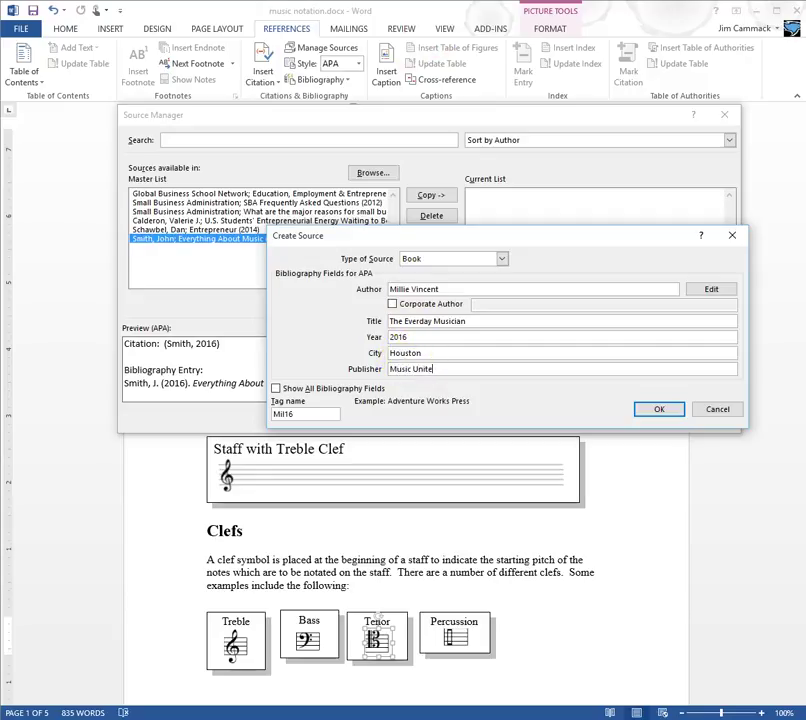
text(d Oulishing)
click(445, 371)
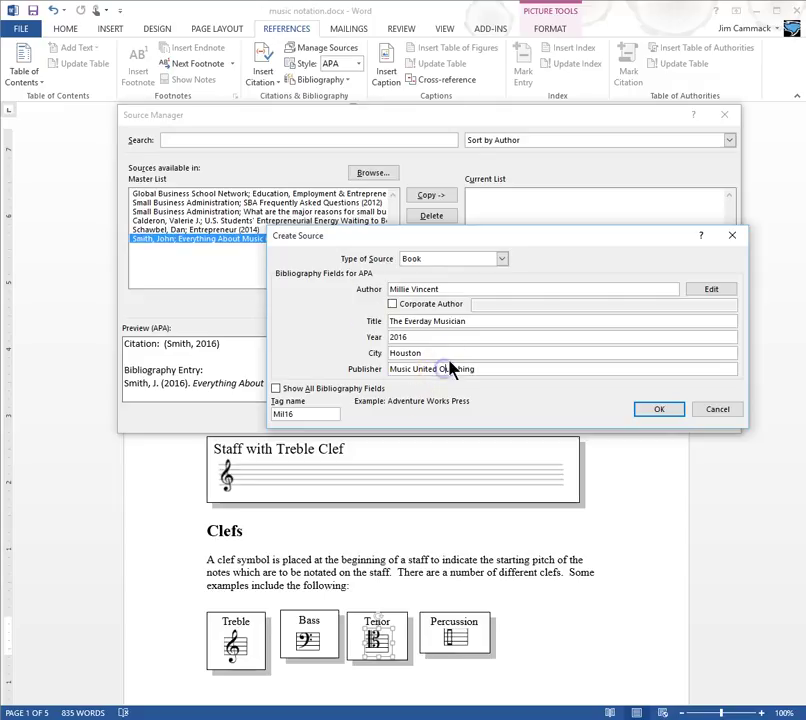
key(BackSpace)
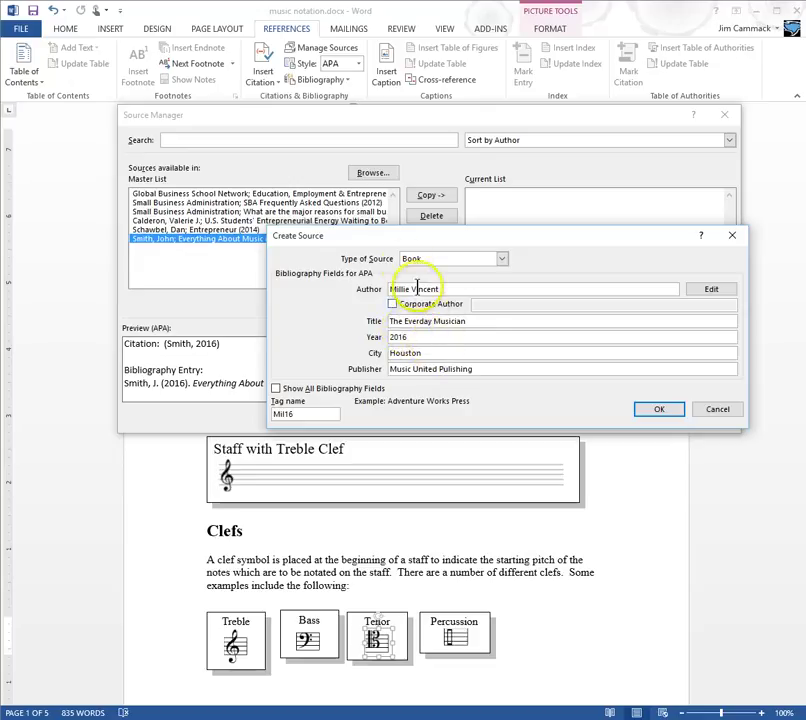
Step: Save the new book source and select "The Everday Musician" in the document's current source list
click(502, 259)
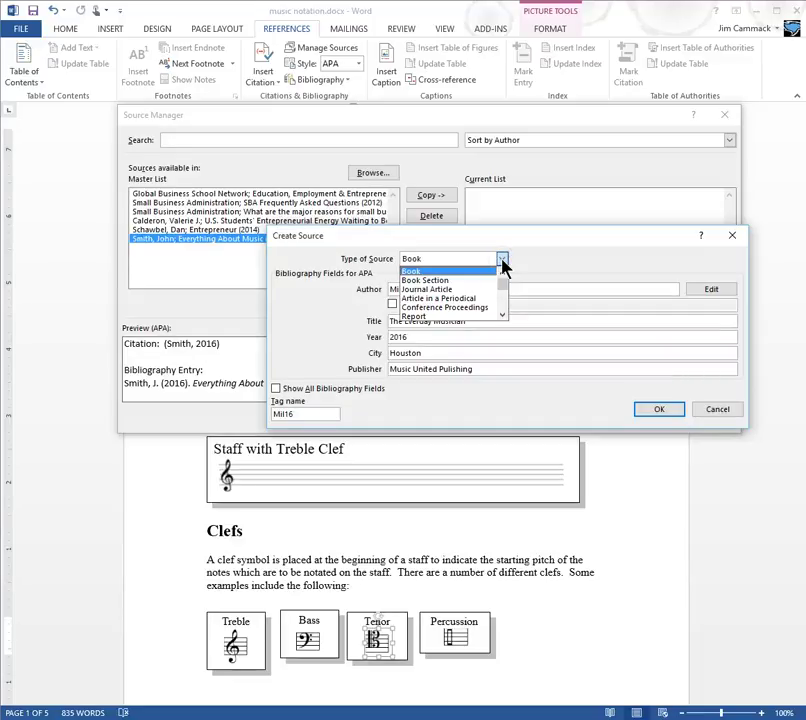
click(538, 265)
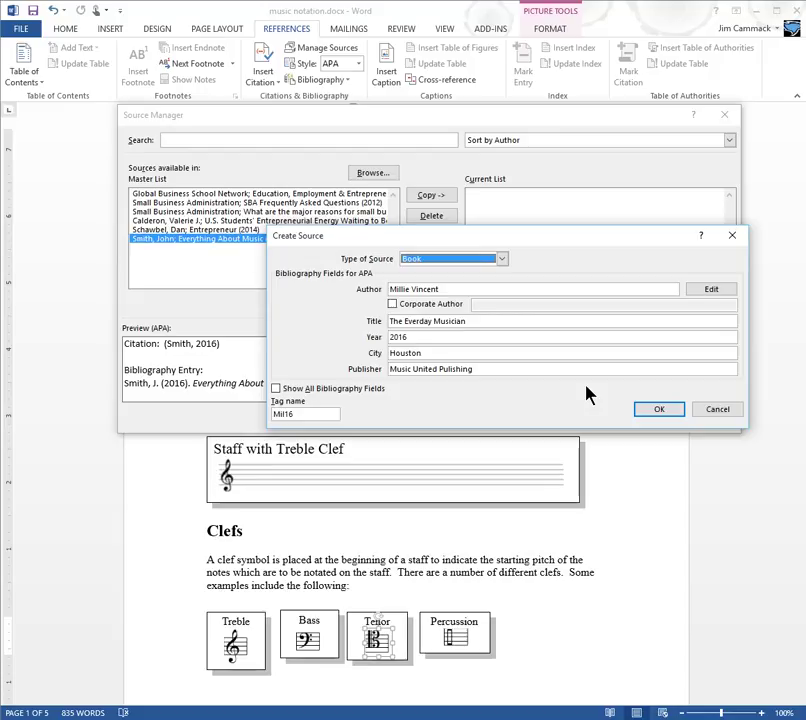
click(663, 411)
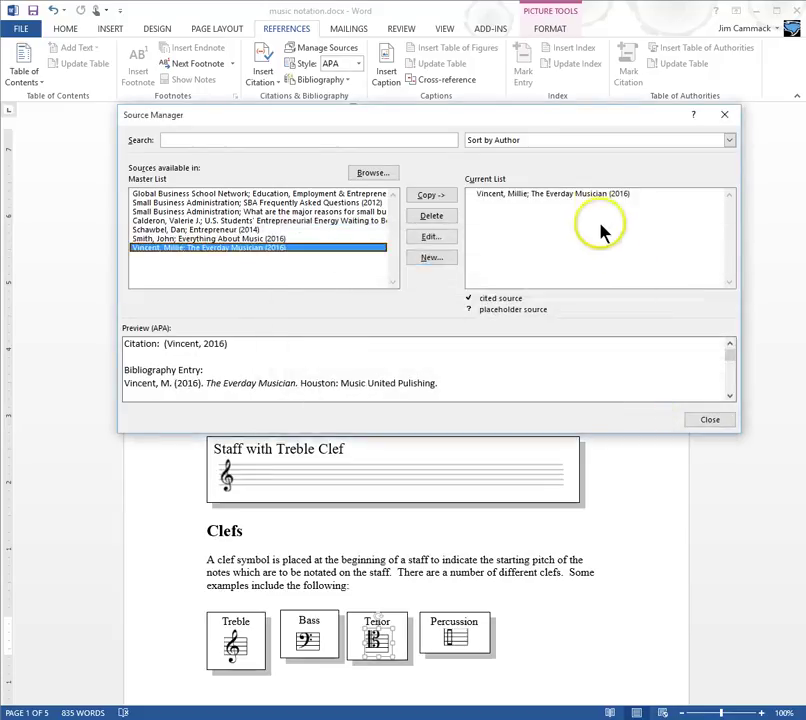
click(510, 196)
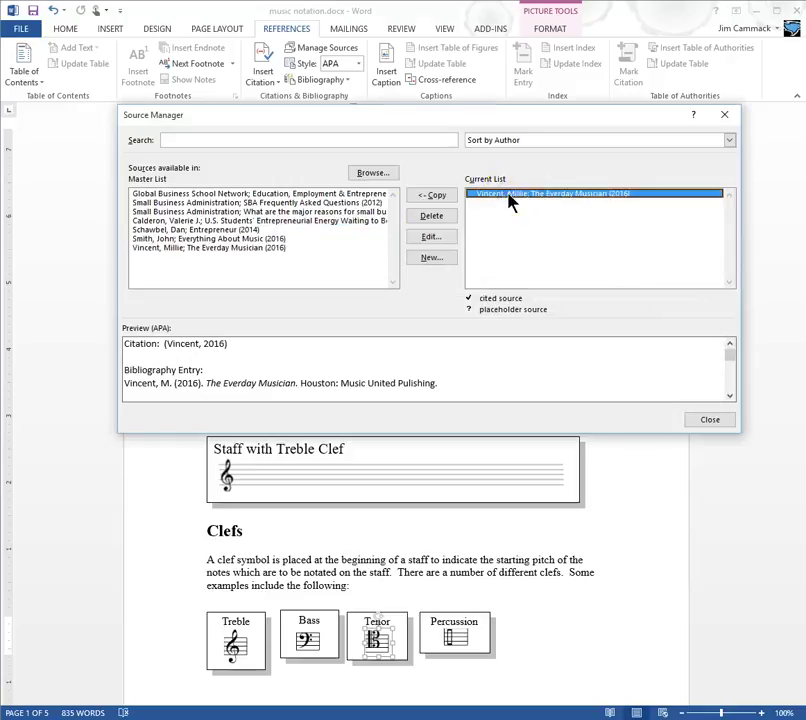
Step: Compare the preview of "The Everday Musician" in the master list and in the document's current source list
click(229, 249)
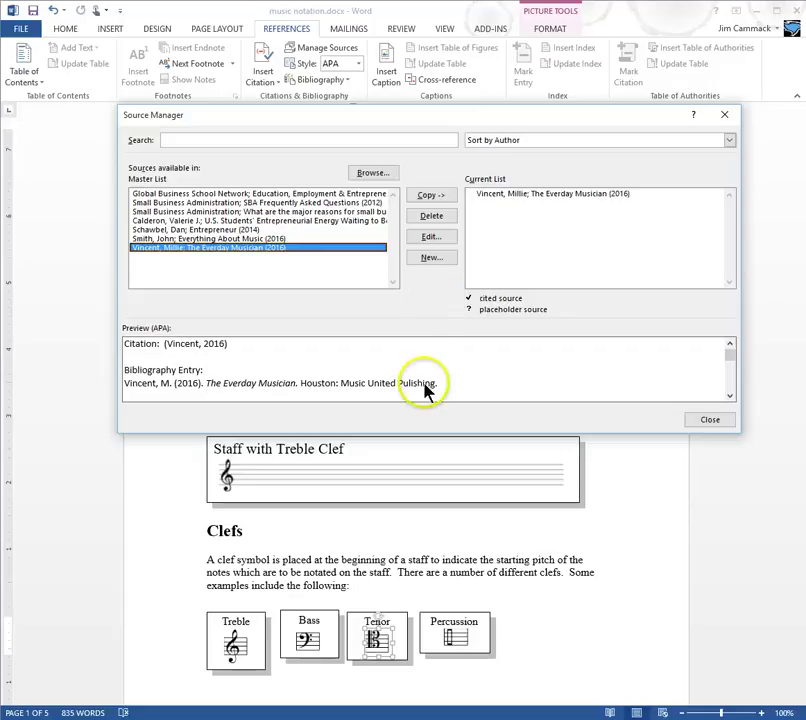
click(712, 423)
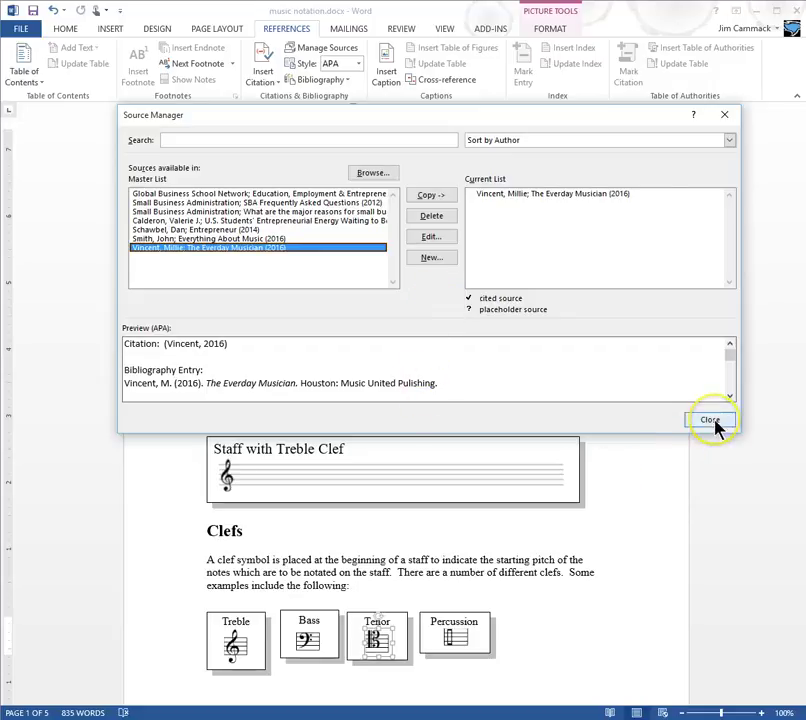
click(557, 196)
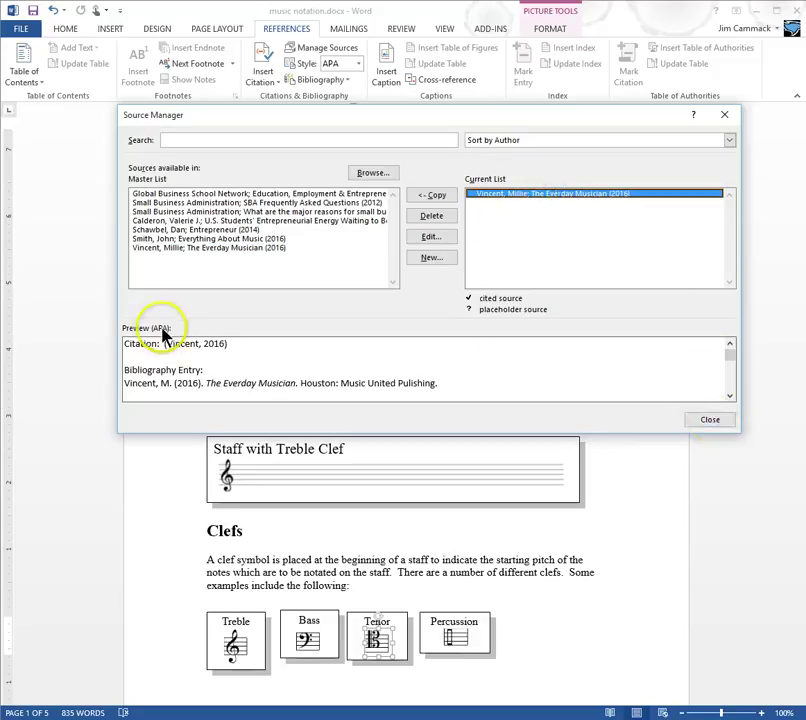
Step: Close the Source Manager and set the document's citation style to MLA
click(708, 420)
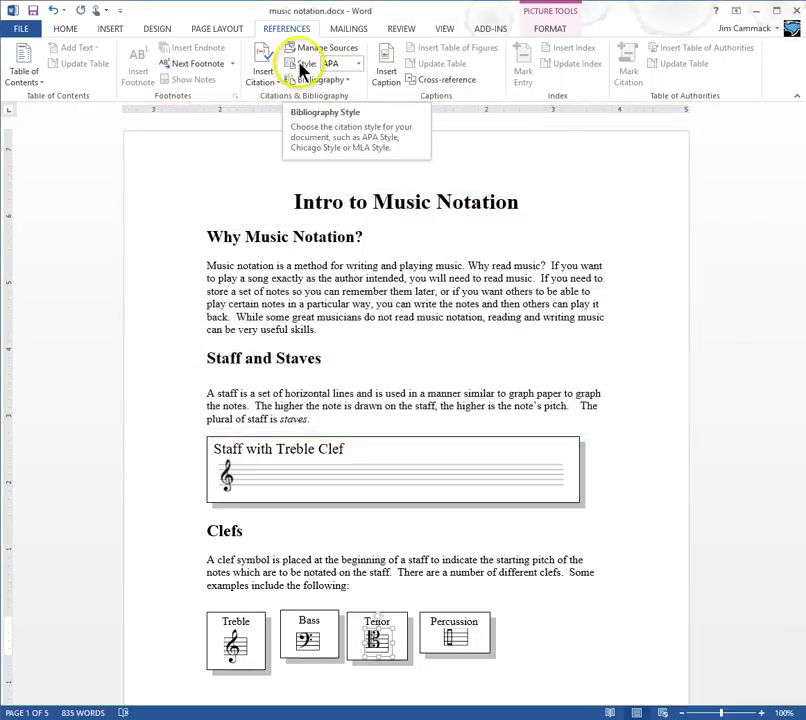
click(357, 63)
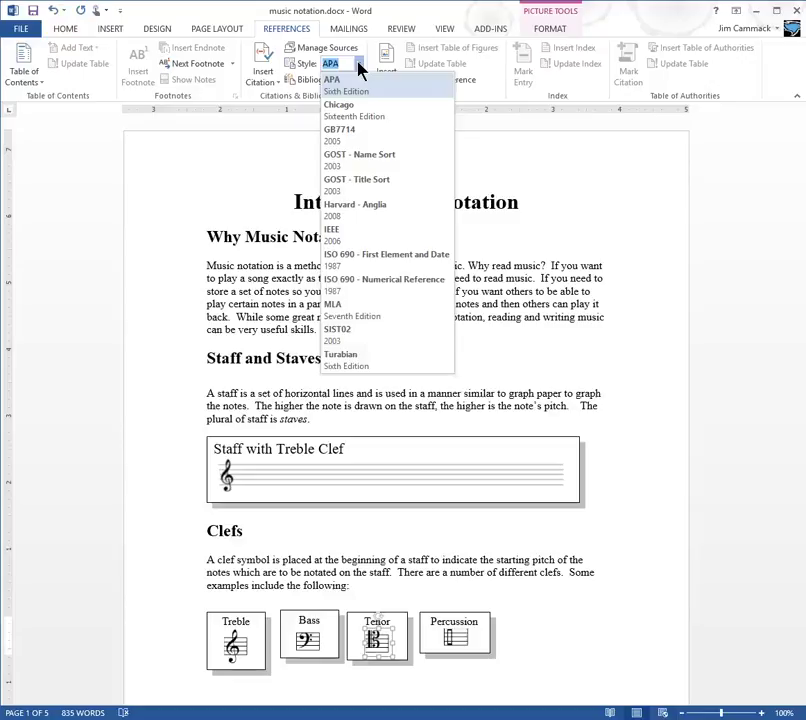
click(357, 318)
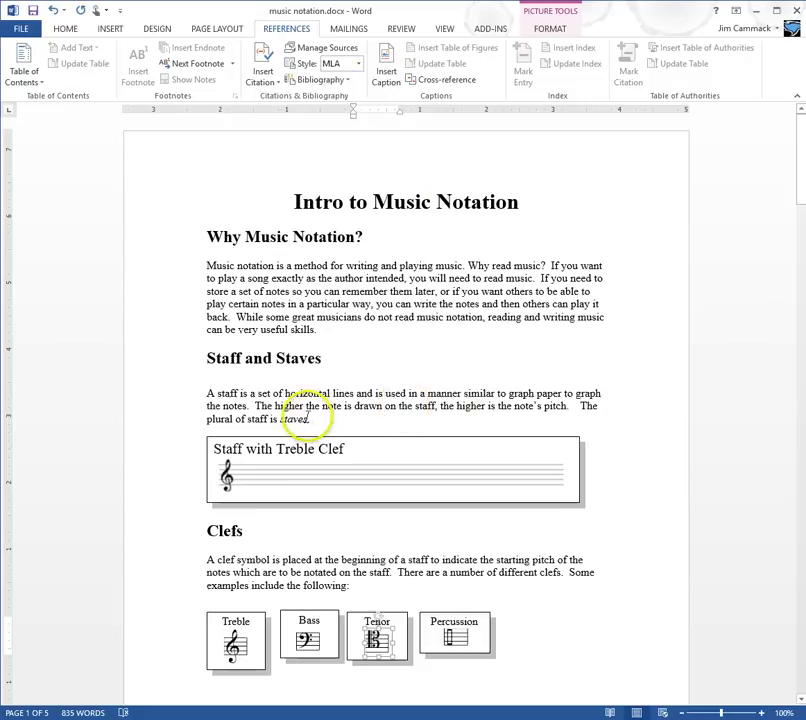
Step: Insert a citation for "The Everday Musician" after the word "staves." at the end of the Staff and Staves paragraph
click(362, 480)
click(307, 418)
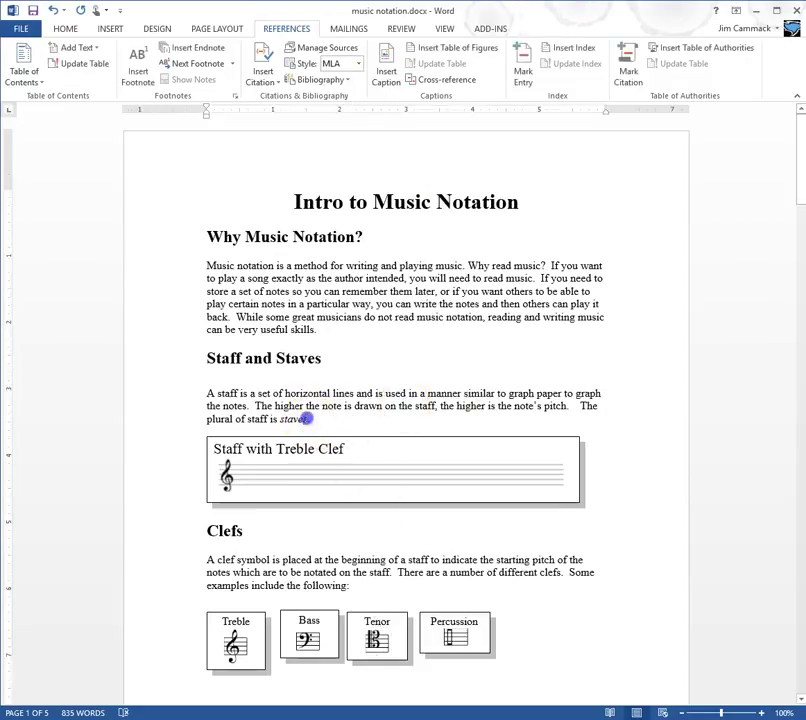
click(314, 418)
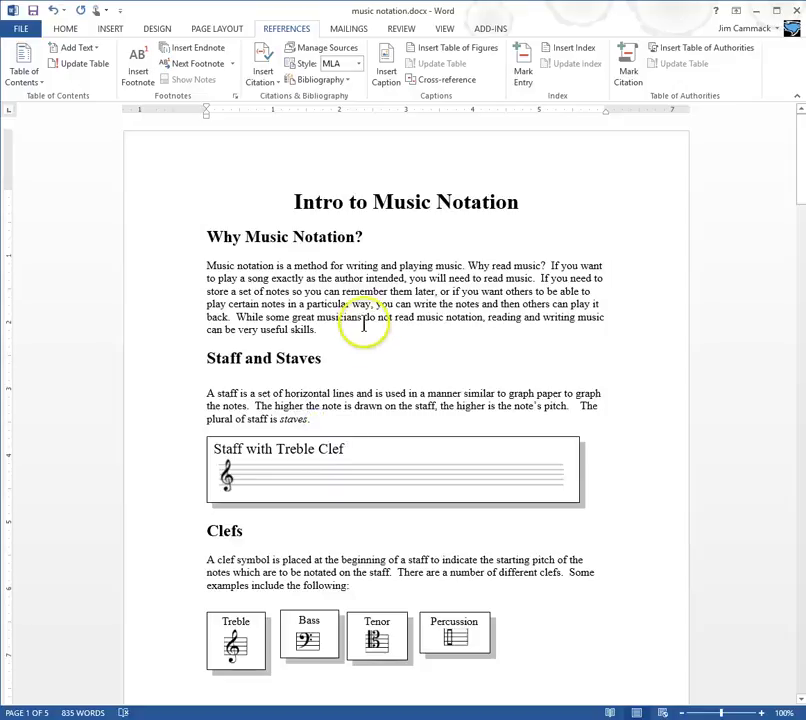
click(265, 80)
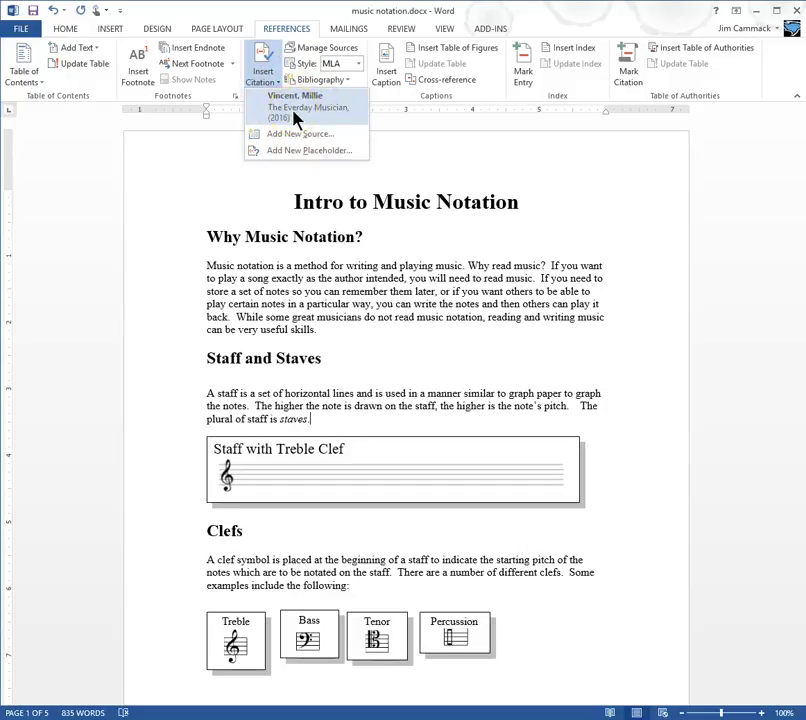
drag(298, 116, 290, 102)
drag(297, 113, 337, 52)
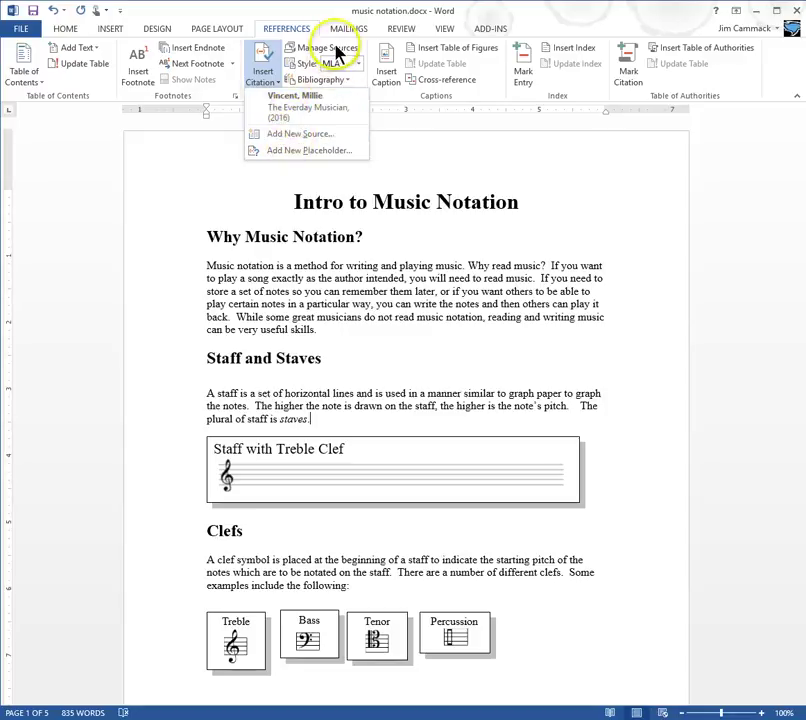
click(337, 52)
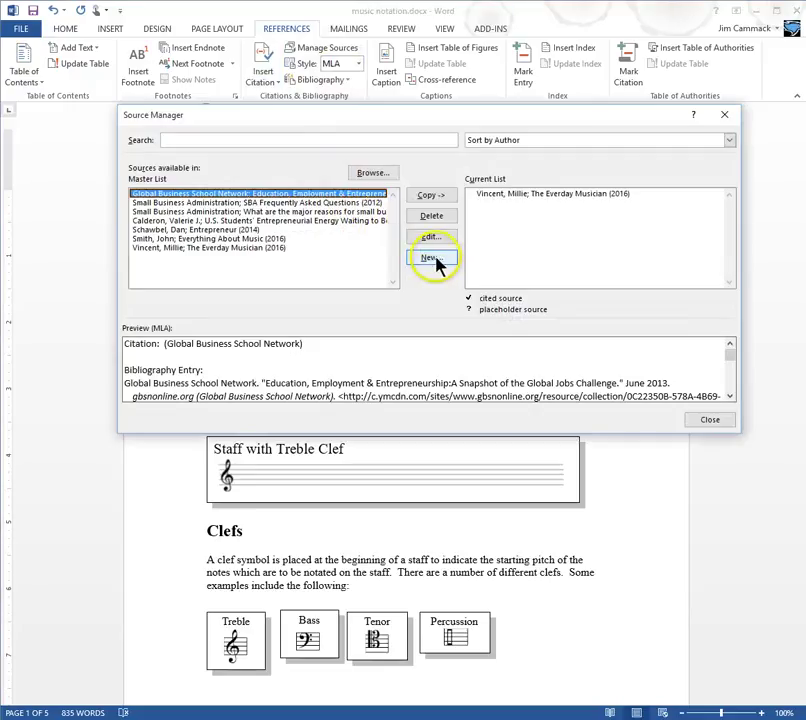
click(707, 421)
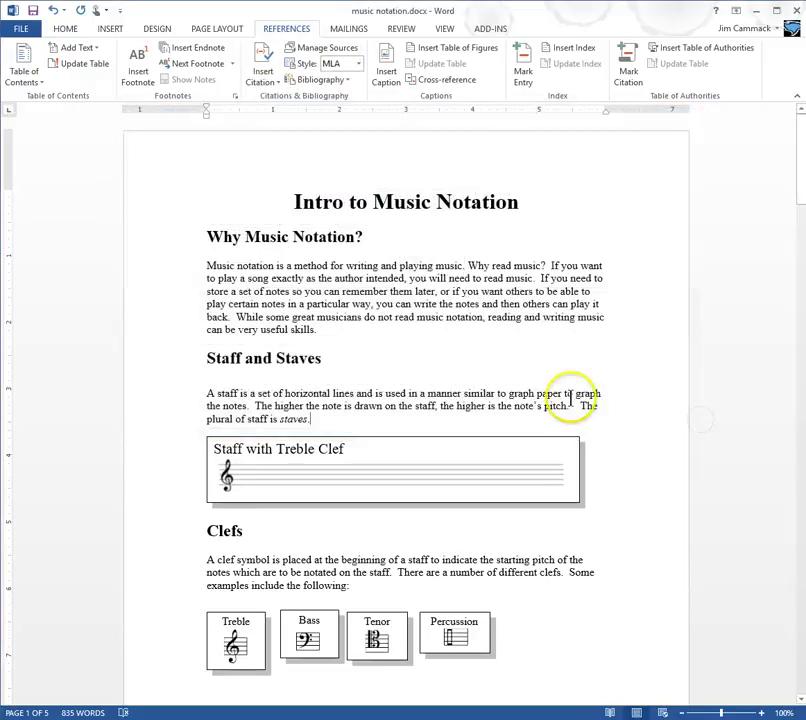
click(265, 80)
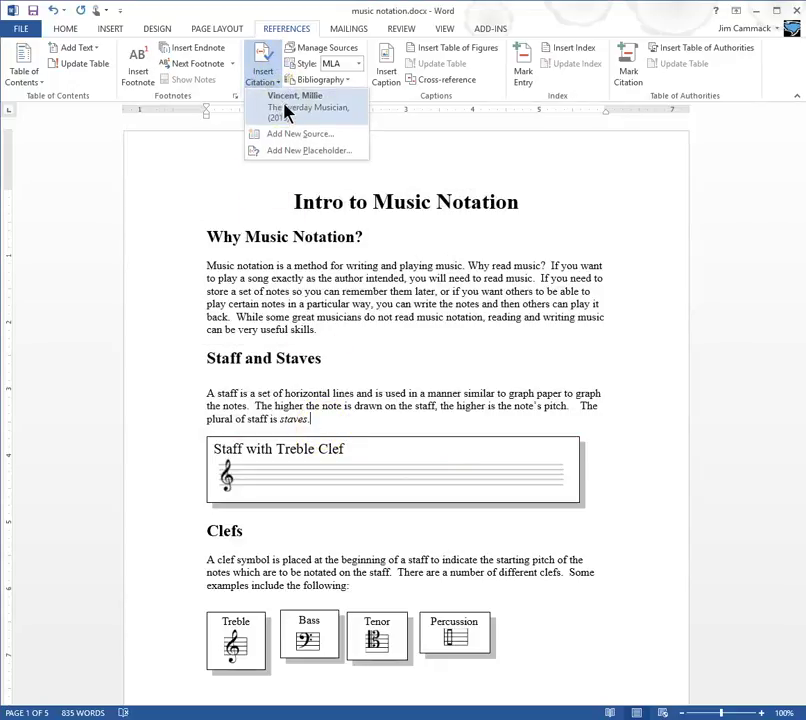
click(288, 108)
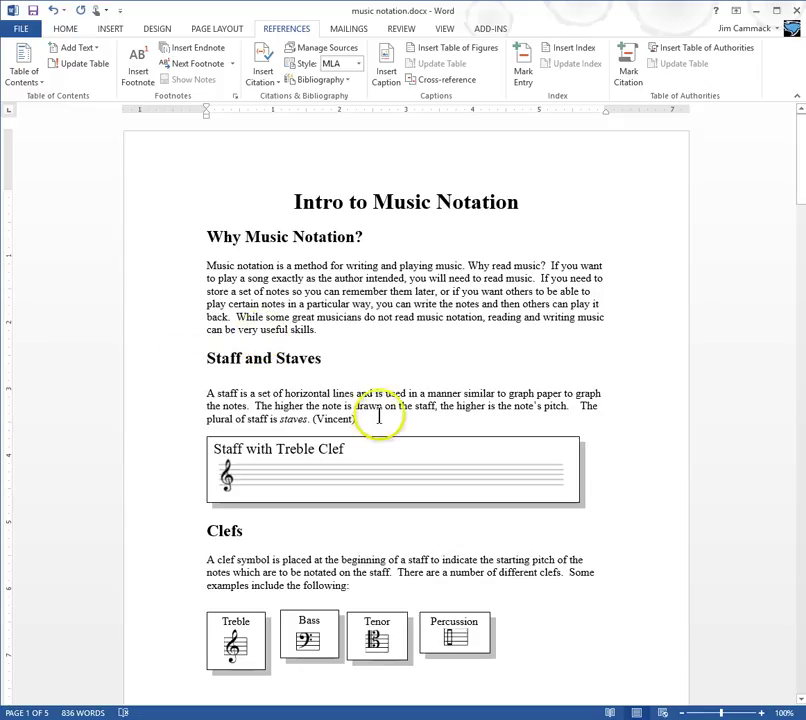
Step: Insert the built-in Works Cited list below the Key Signatures table on the last page
scroll(379, 417, down, 10)
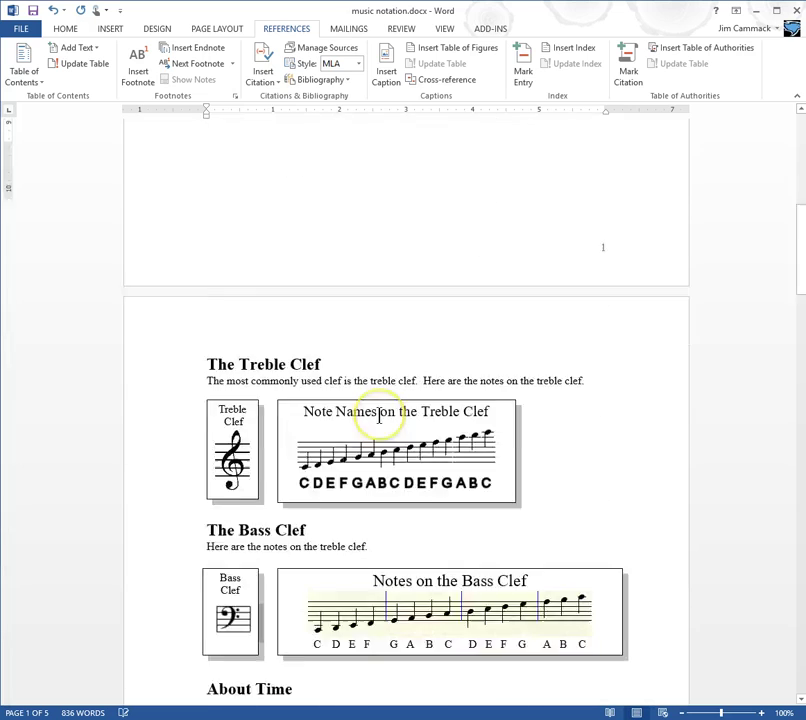
scroll(379, 417, down, 18)
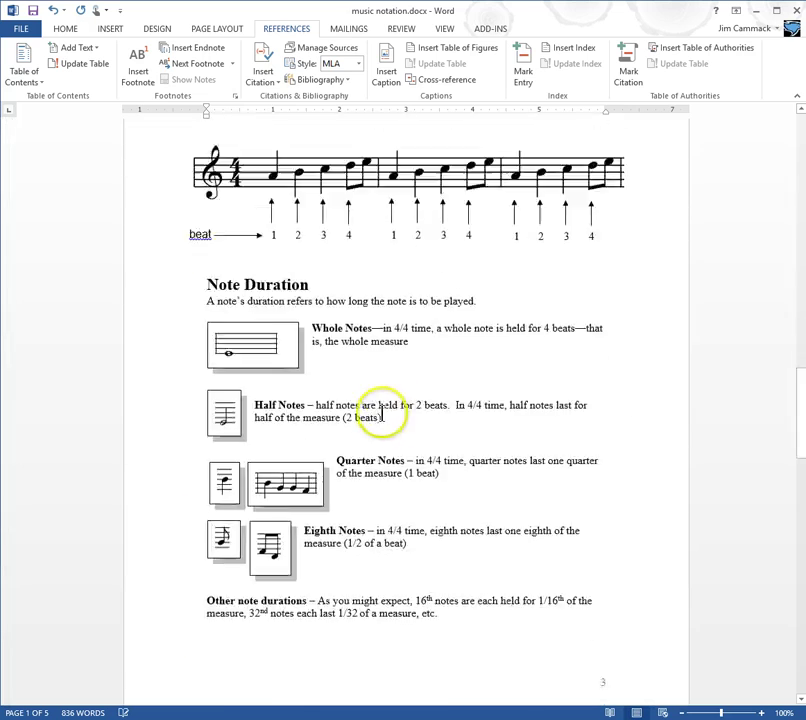
scroll(380, 417, down, 20)
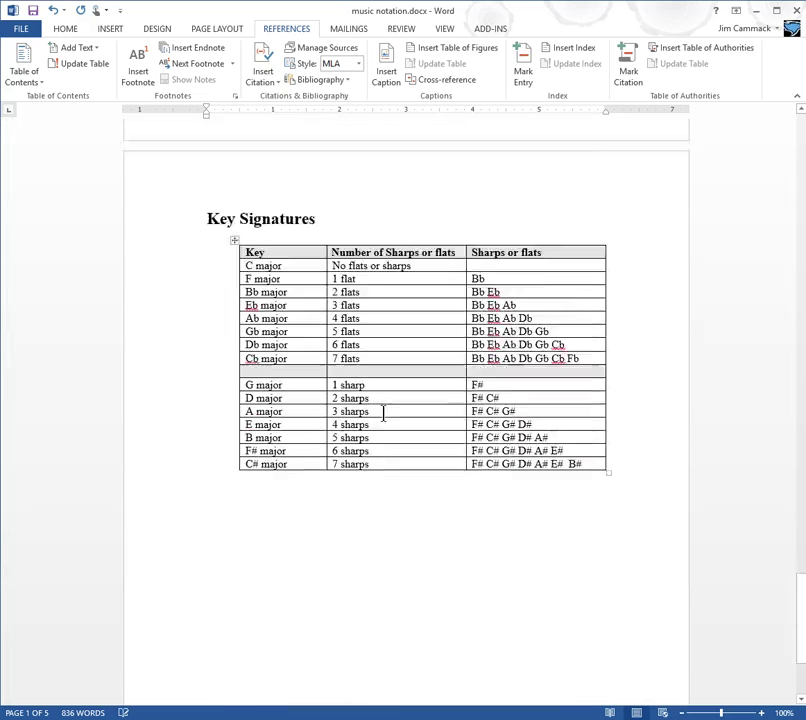
scroll(383, 413, down, 3)
click(386, 409)
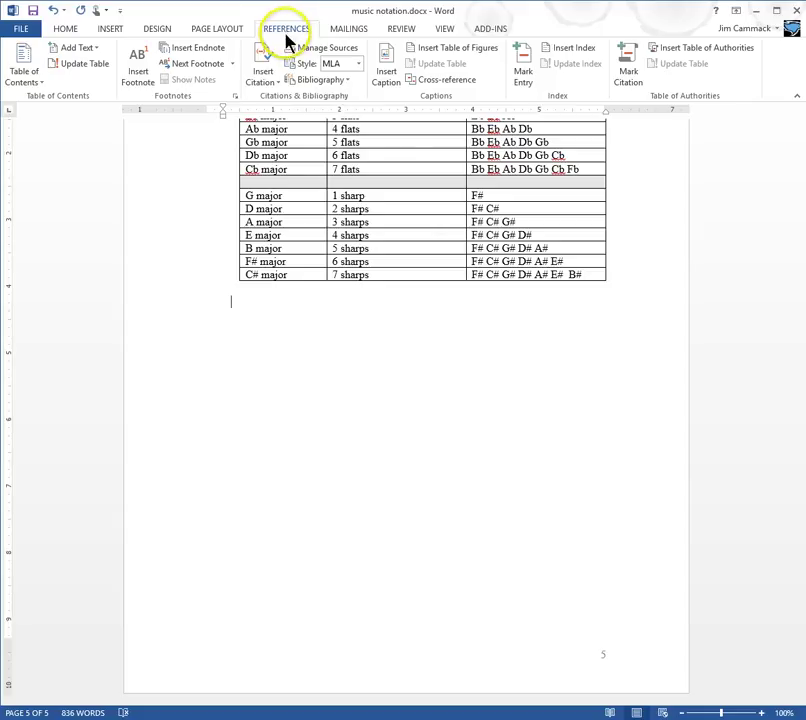
click(347, 82)
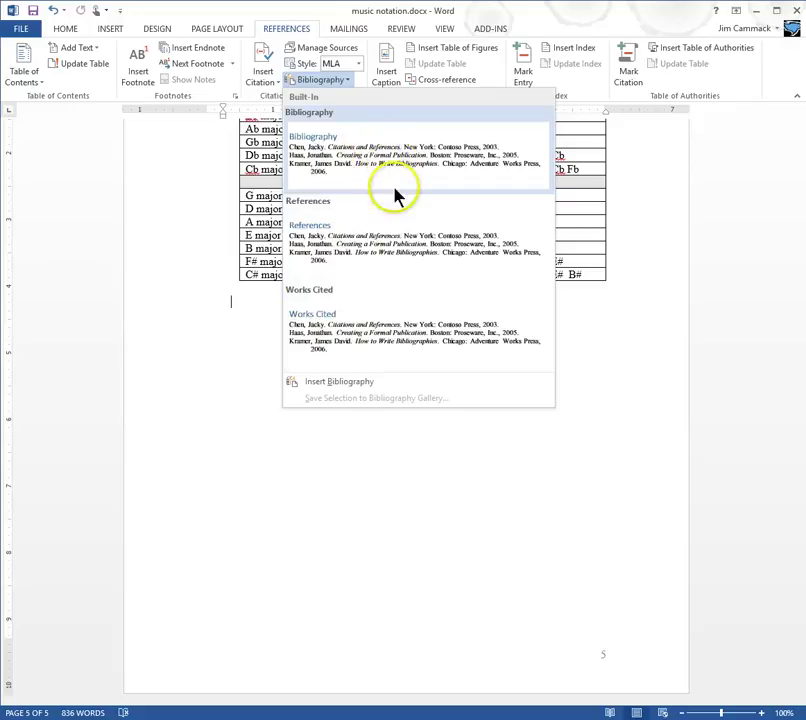
click(372, 334)
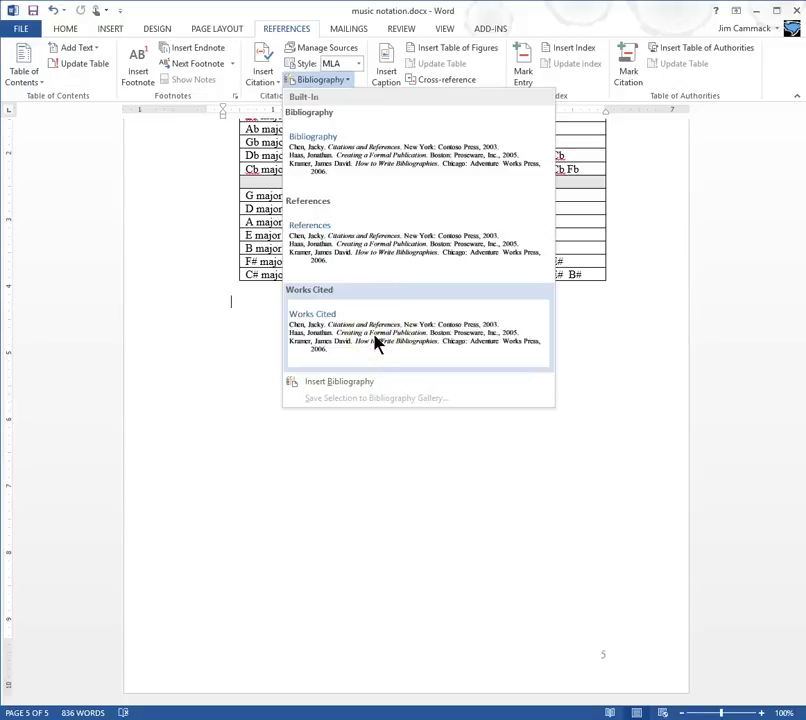
click(378, 345)
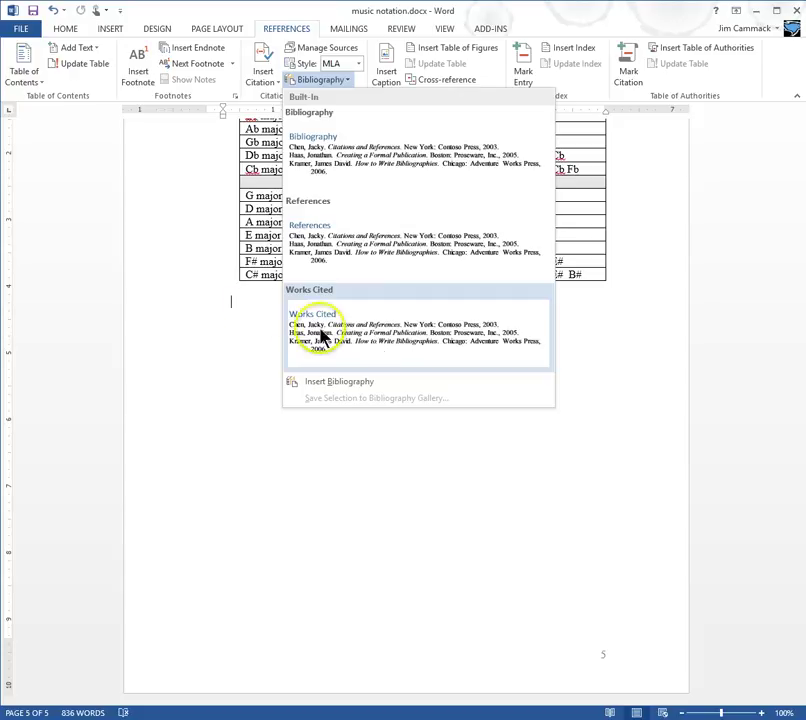
click(401, 345)
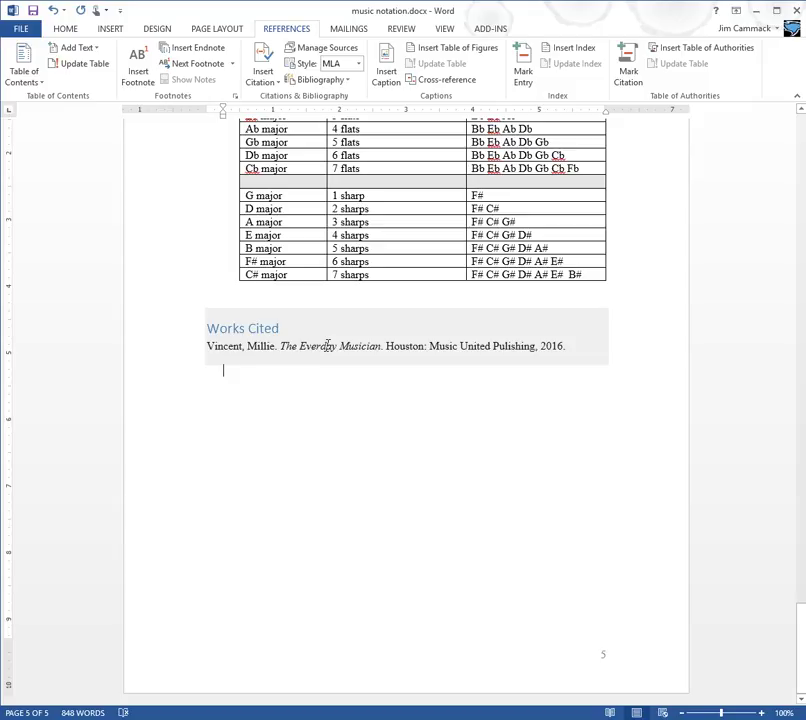
Step: Move the Works Cited list onto its own page with a page break and delete the empty line above its heading
key(ctrl+End)
key(ctrl+Return)
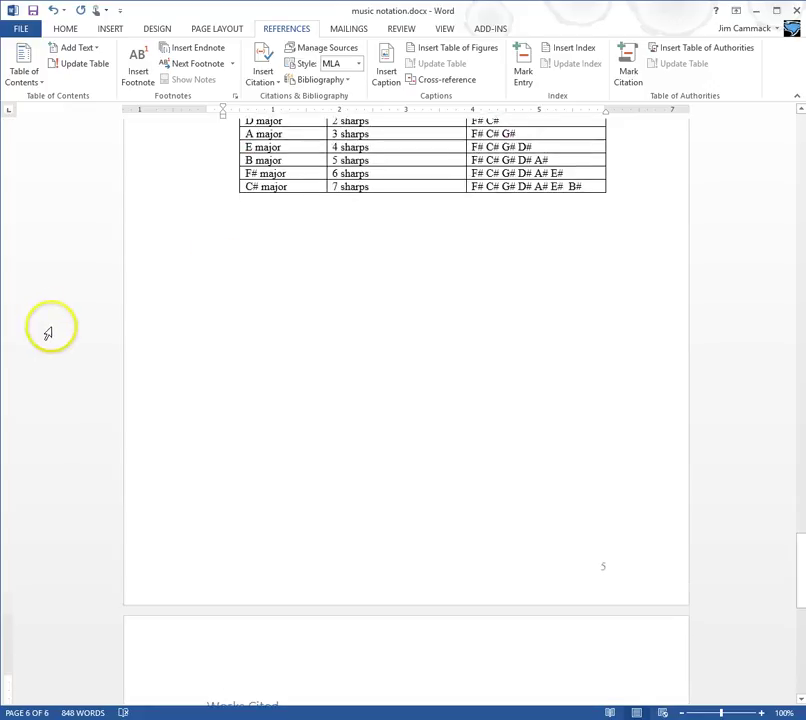
scroll(45, 328, down, 3)
scroll(100, 345, down, 2)
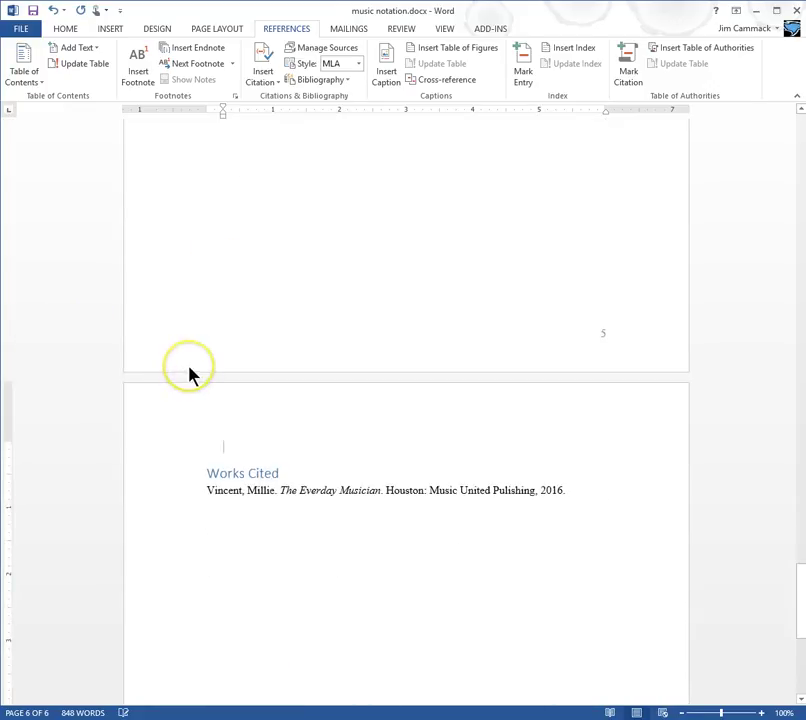
key(Delete)
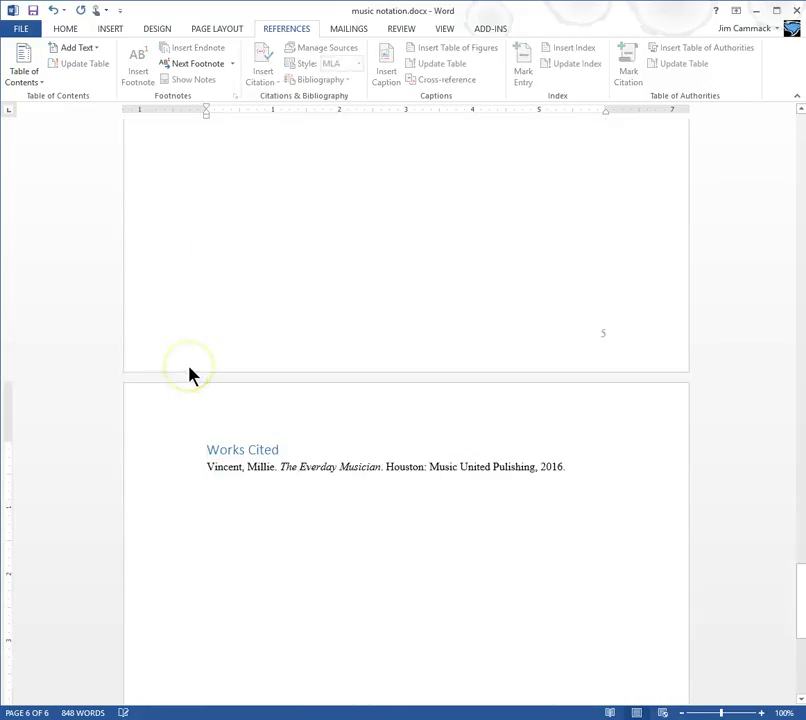
click(245, 451)
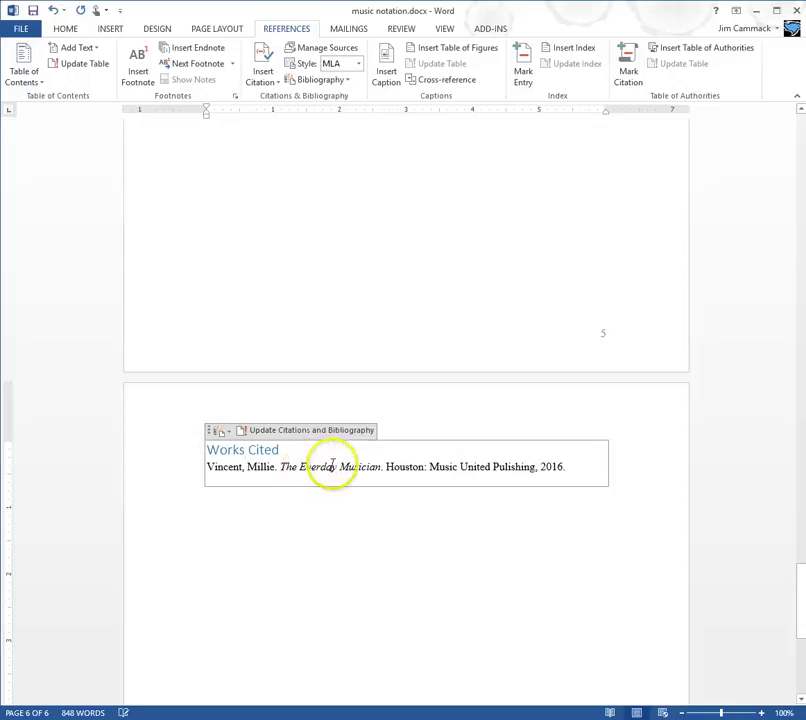
Step: Place the insertion point at the end of the Dotted Notation paragraph on page 4, after "1½ beats."
click(440, 259)
scroll(440, 259, up, 5)
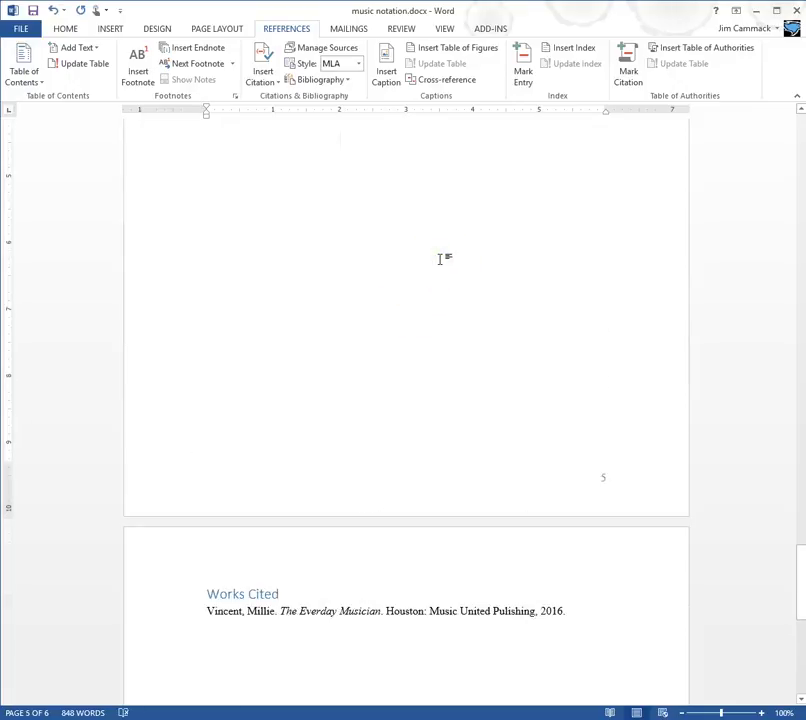
scroll(439, 260, up, 10)
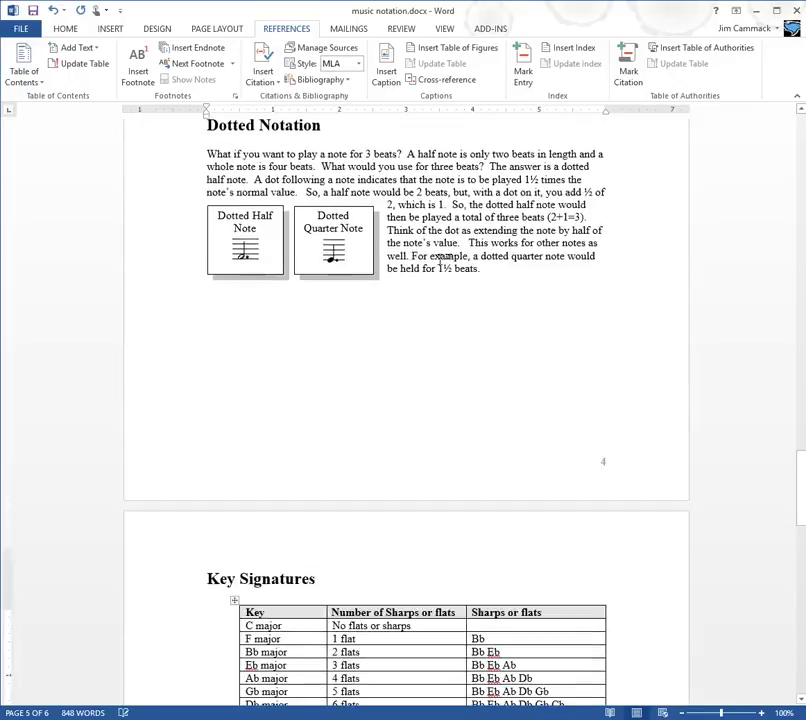
scroll(440, 259, up, 3)
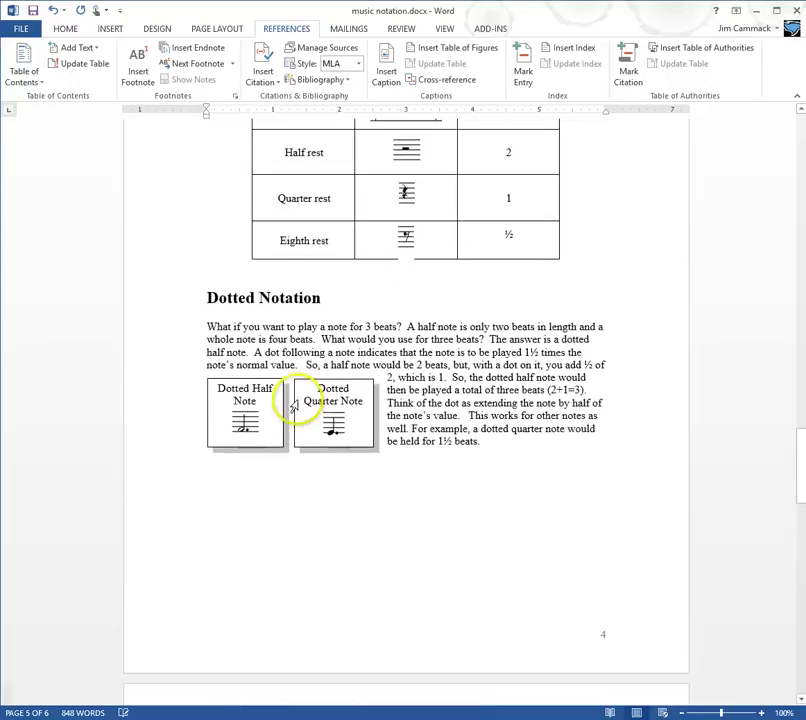
click(484, 441)
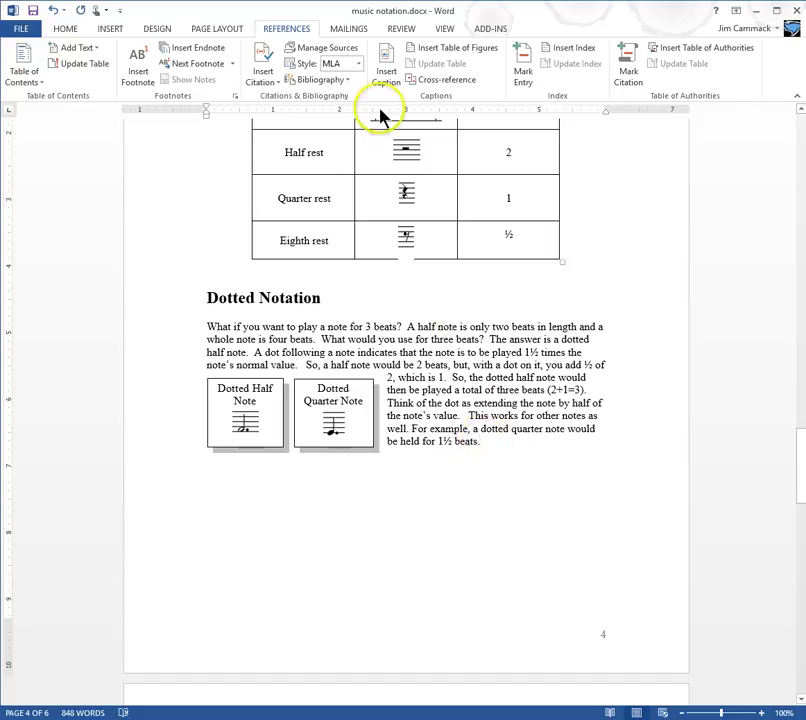
Step: Copy the source "Everything About Music" (2016) from the master list to the document's current source list and close the Source Manager
click(333, 57)
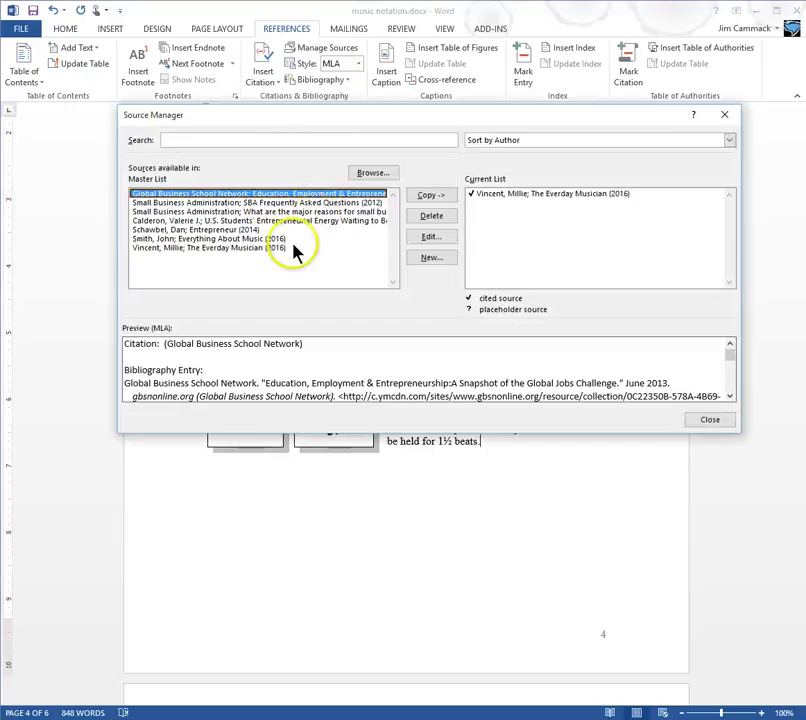
click(198, 240)
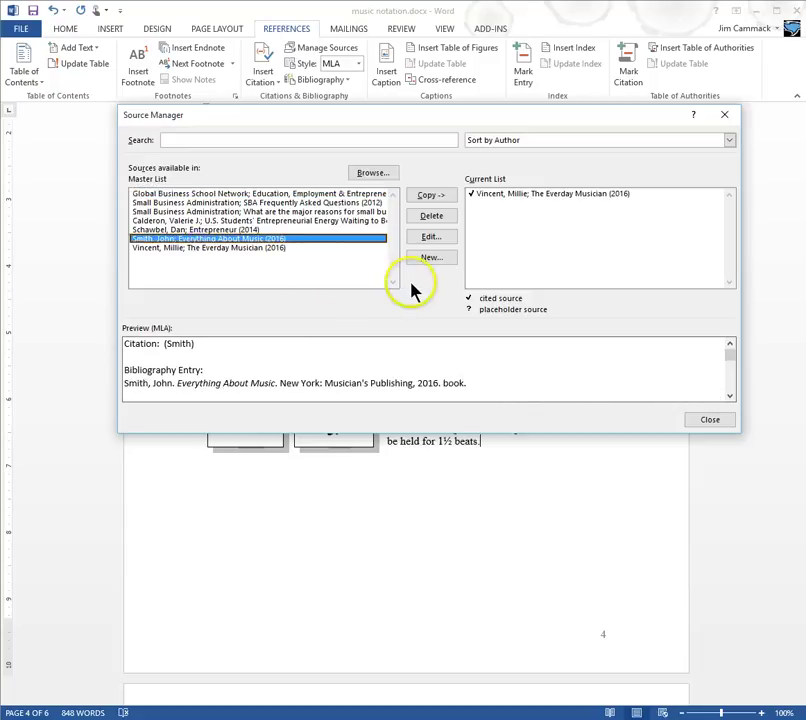
click(432, 196)
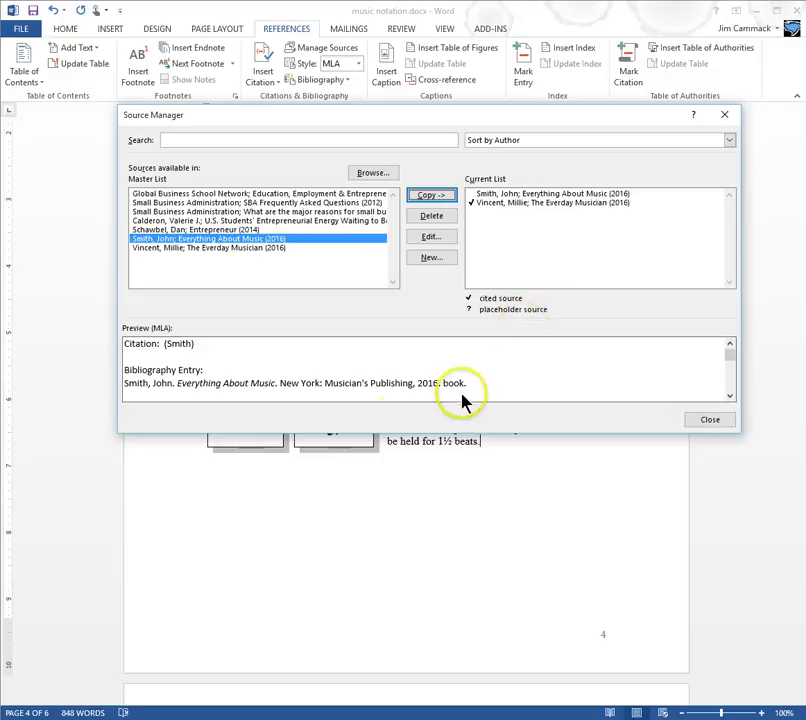
click(707, 421)
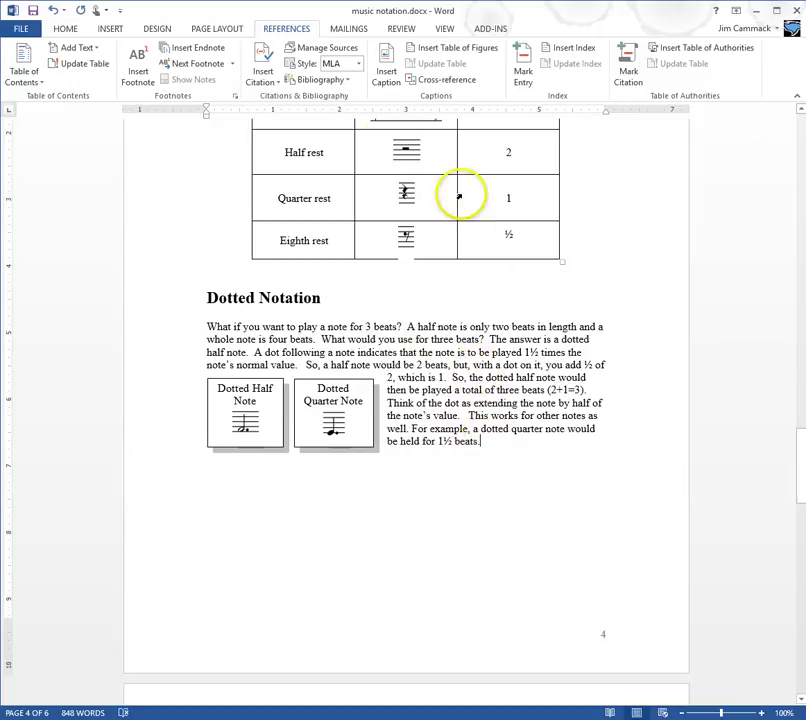
Step: Insert a citation to the source "Everything About Music" (2016) at the end of the Dotted Notation paragraph
click(279, 88)
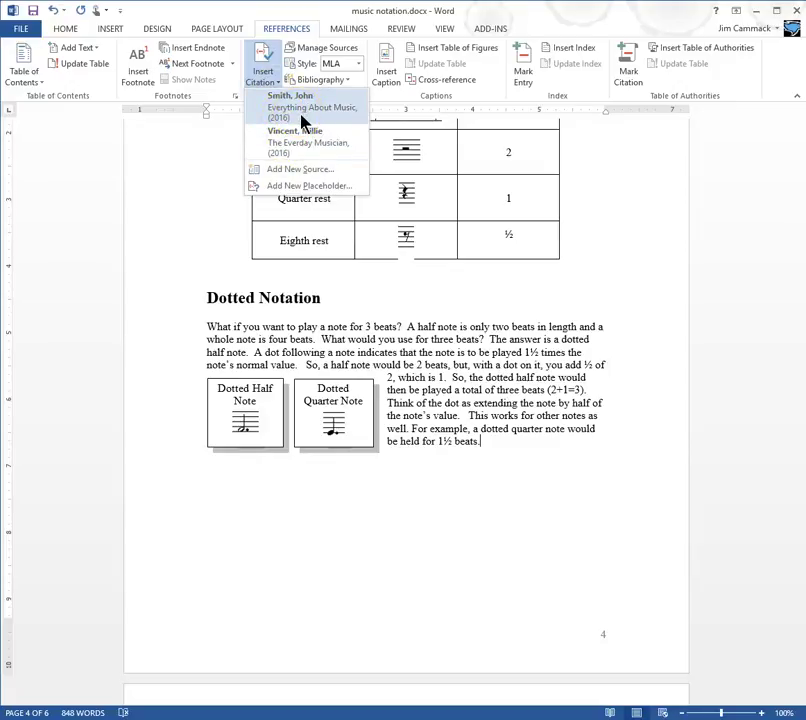
click(311, 151)
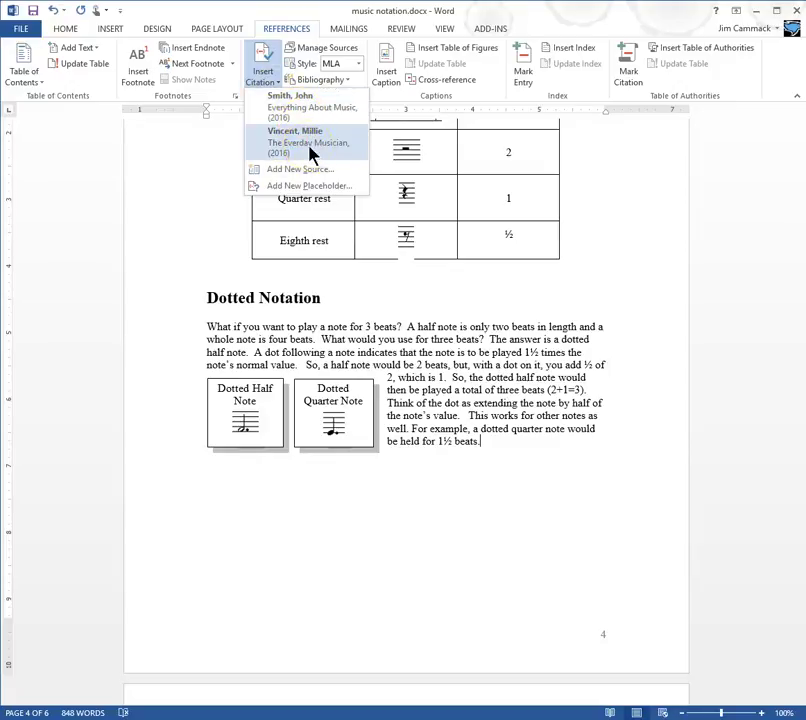
click(333, 124)
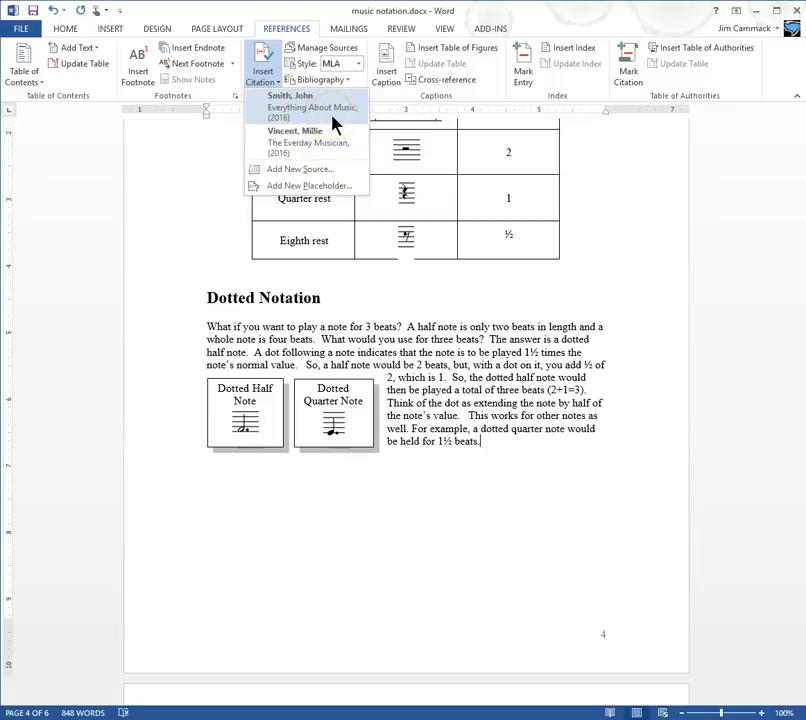
click(333, 122)
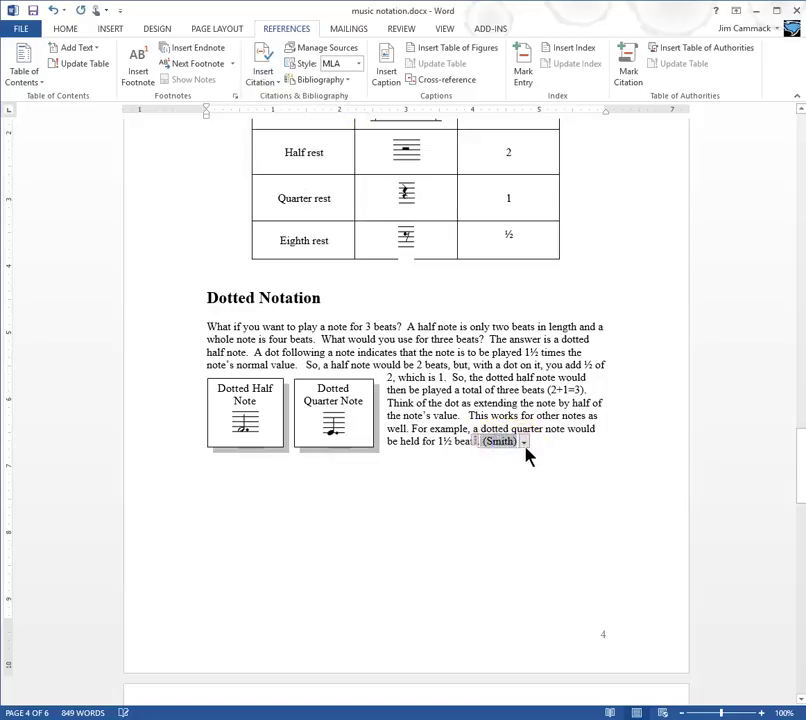
click(523, 442)
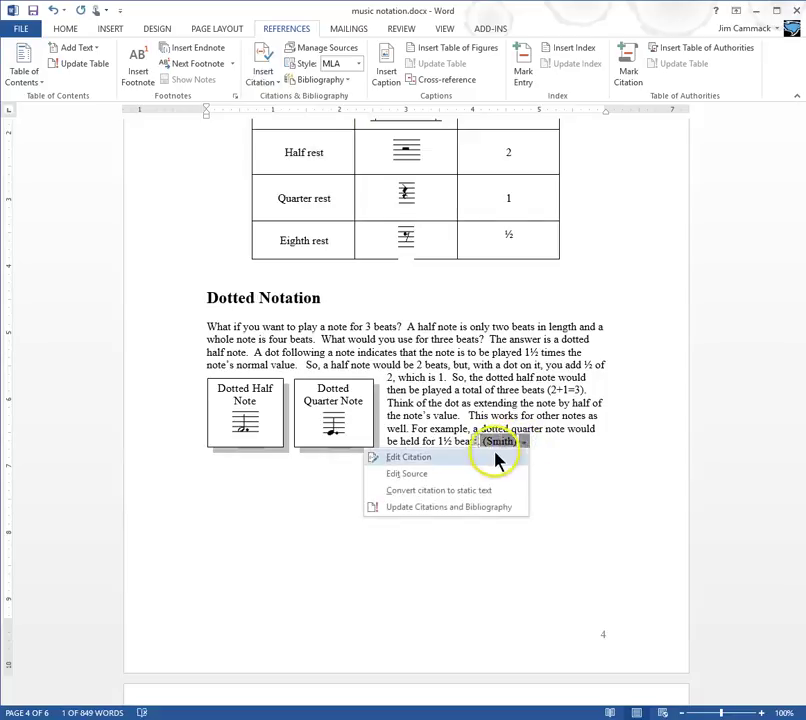
click(533, 389)
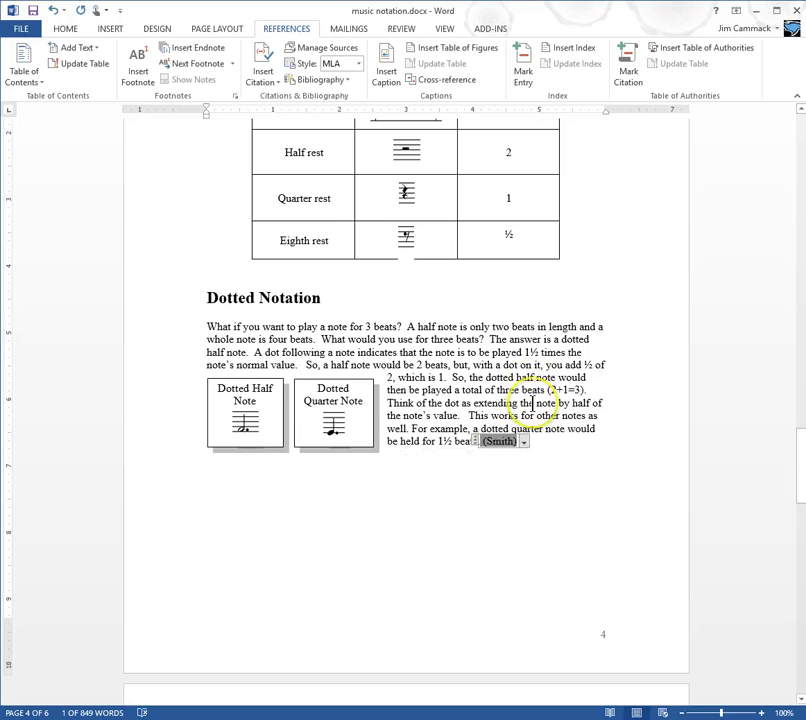
Step: Examine the in-text citations in the Staff and Staves section on page 1 and the Dotted Notation section on page 4
scroll(533, 403, up, 10)
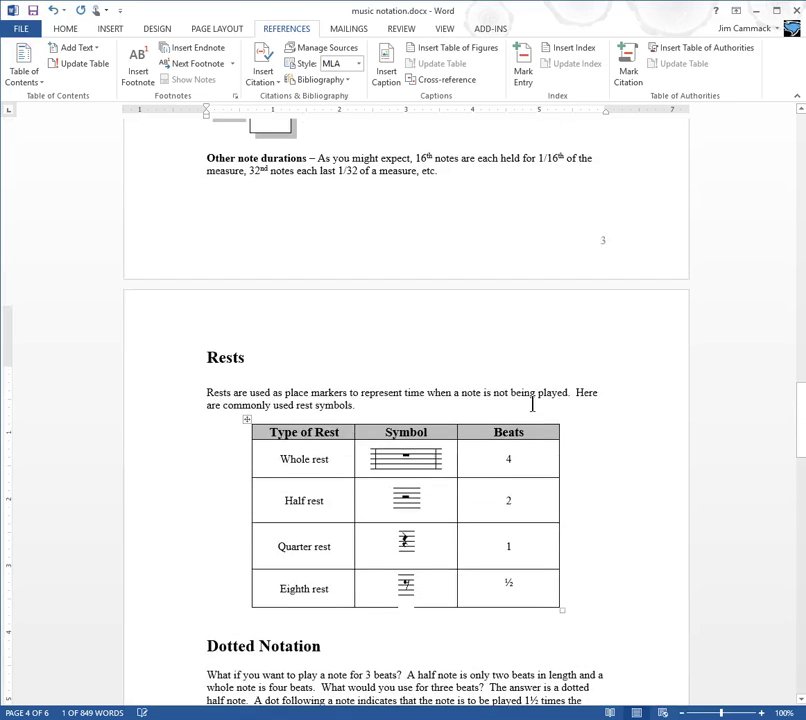
scroll(532, 403, up, 10)
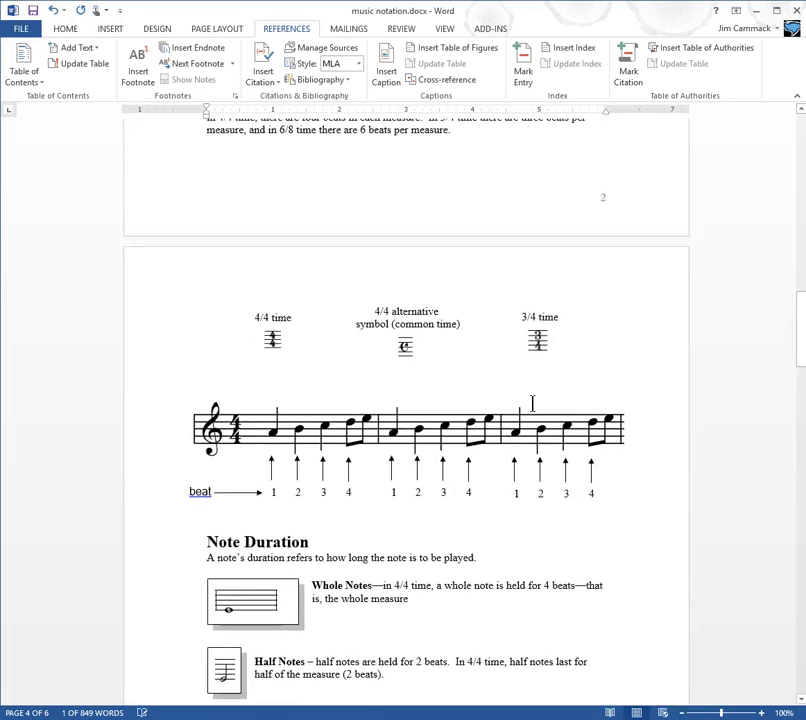
scroll(532, 403, up, 5)
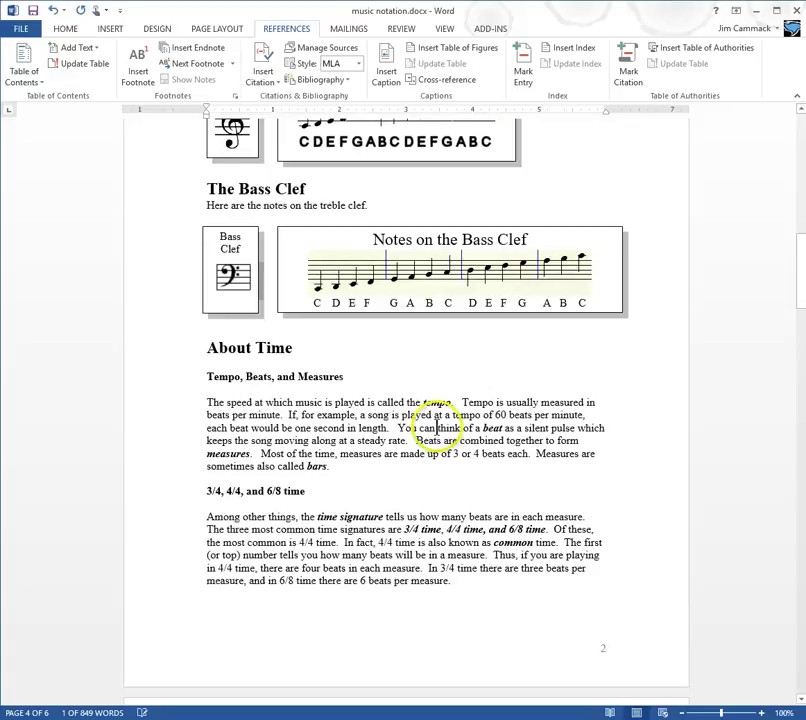
scroll(437, 428, up, 15)
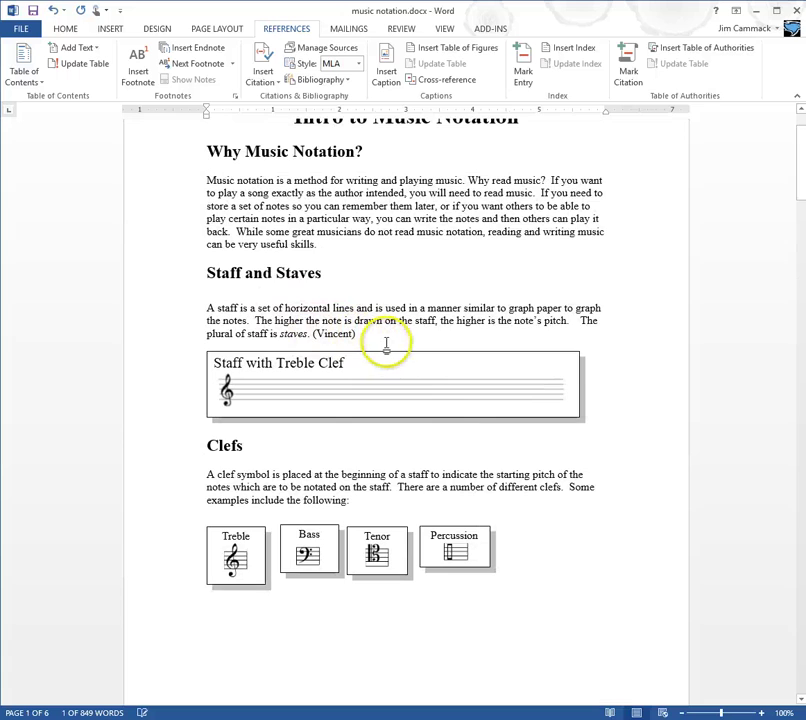
scroll(385, 343, down, 12)
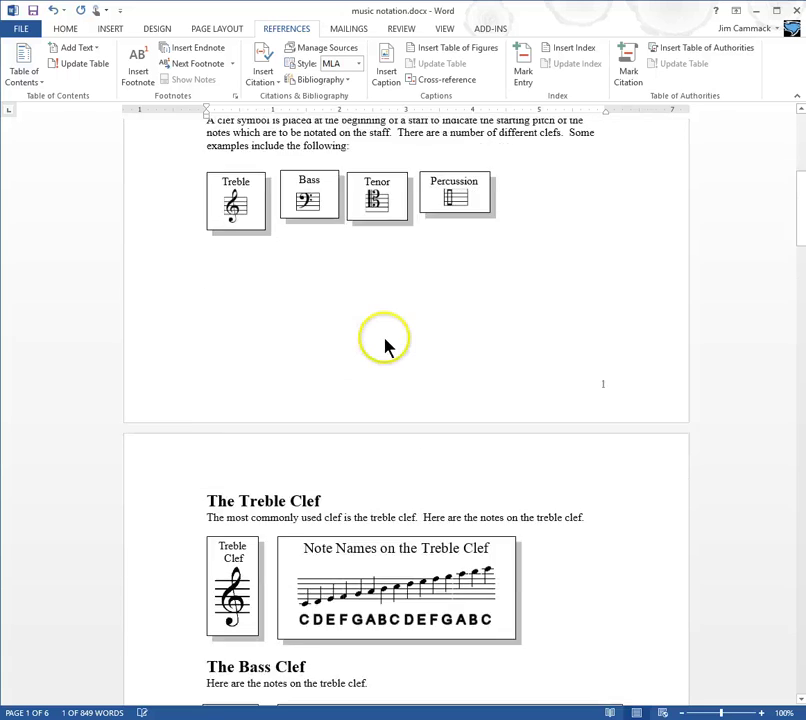
scroll(385, 343, down, 12)
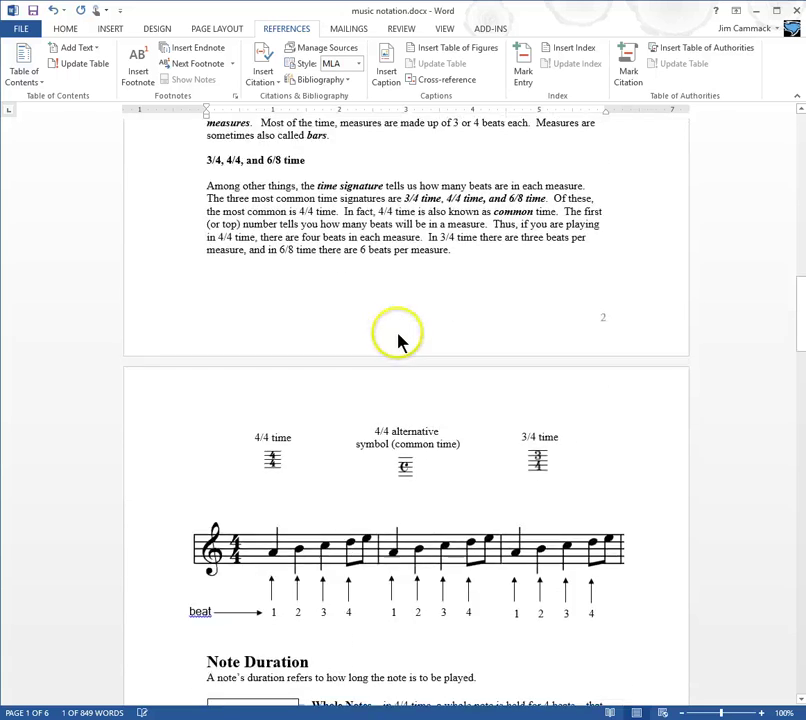
scroll(420, 366, down, 12)
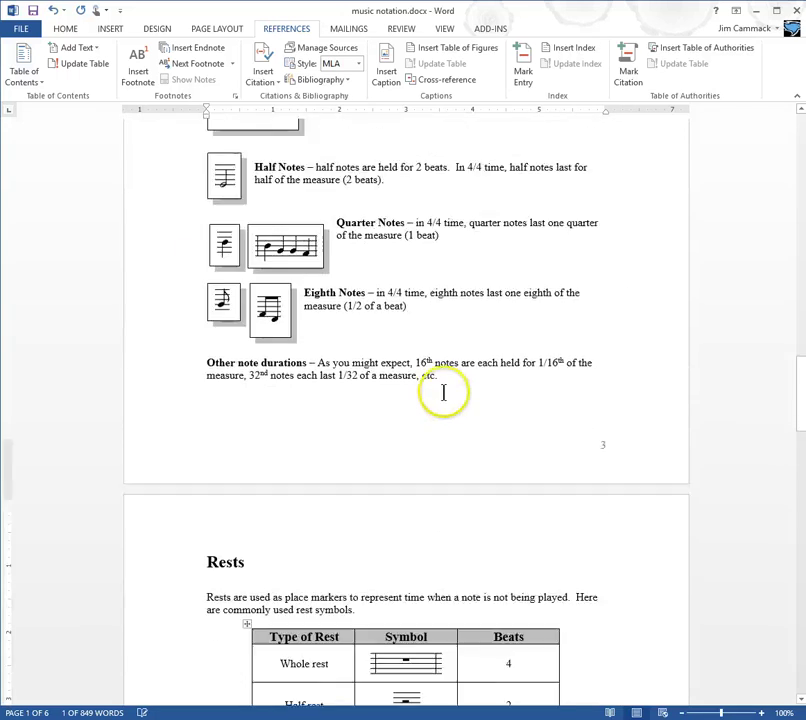
scroll(446, 396, down, 8)
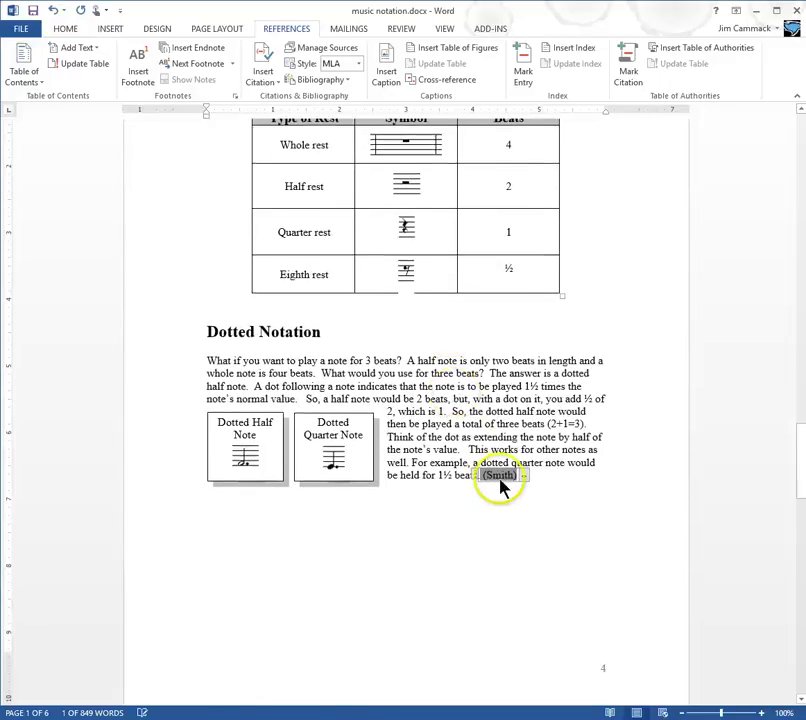
click(503, 478)
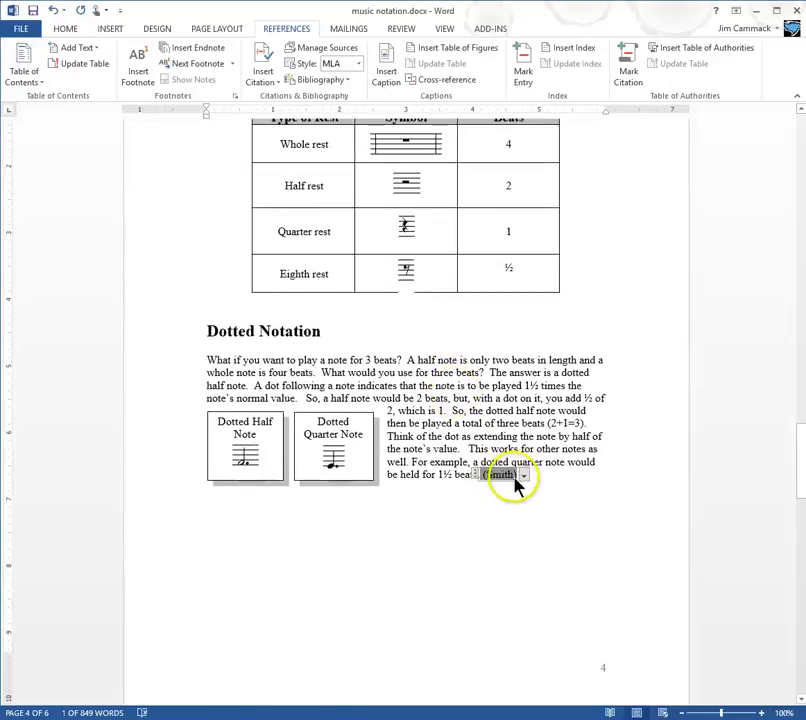
Step: Update the citations and bibliography in the Works Cited list on the last page
scroll(534, 468, down, 1)
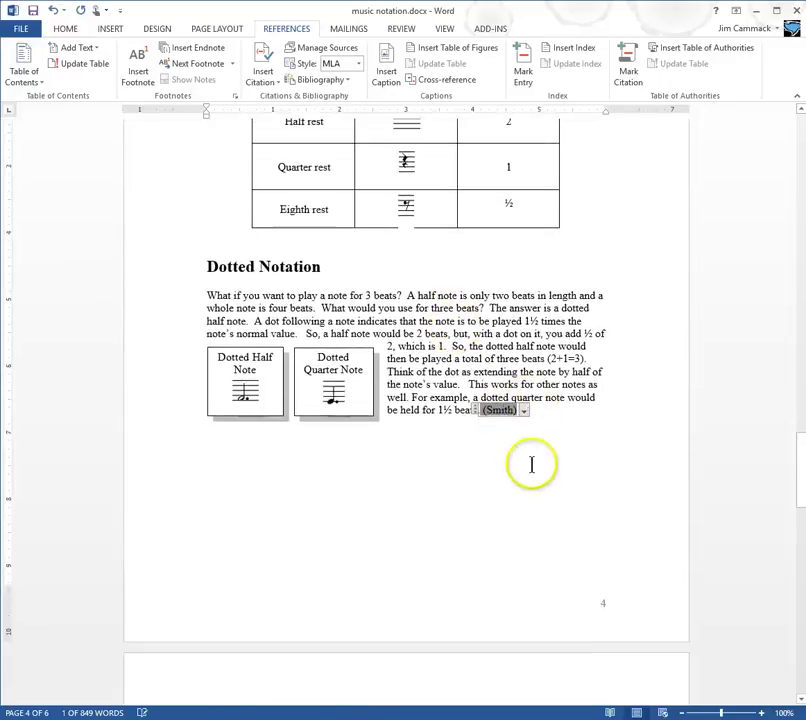
scroll(532, 462, down, 6)
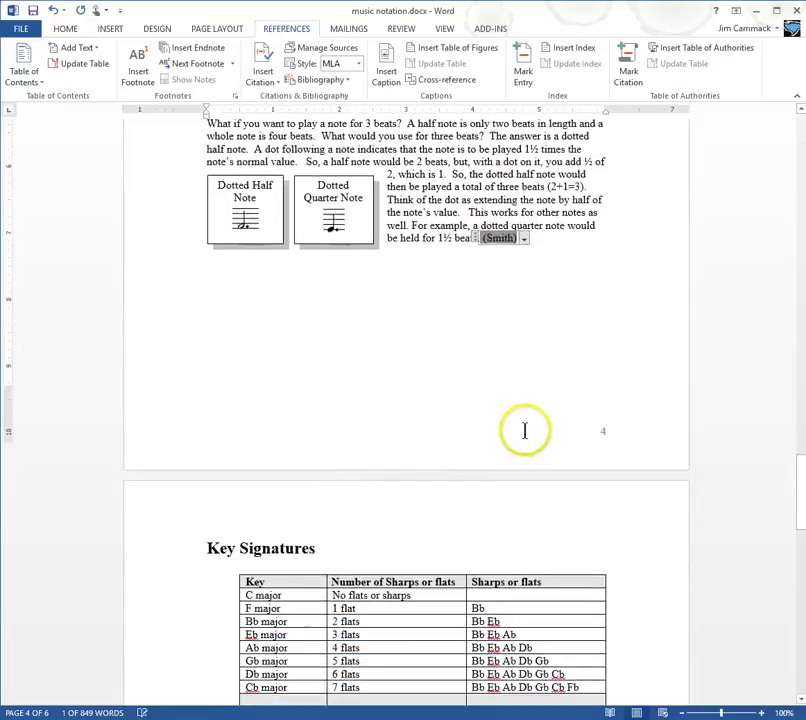
scroll(525, 430, down, 9)
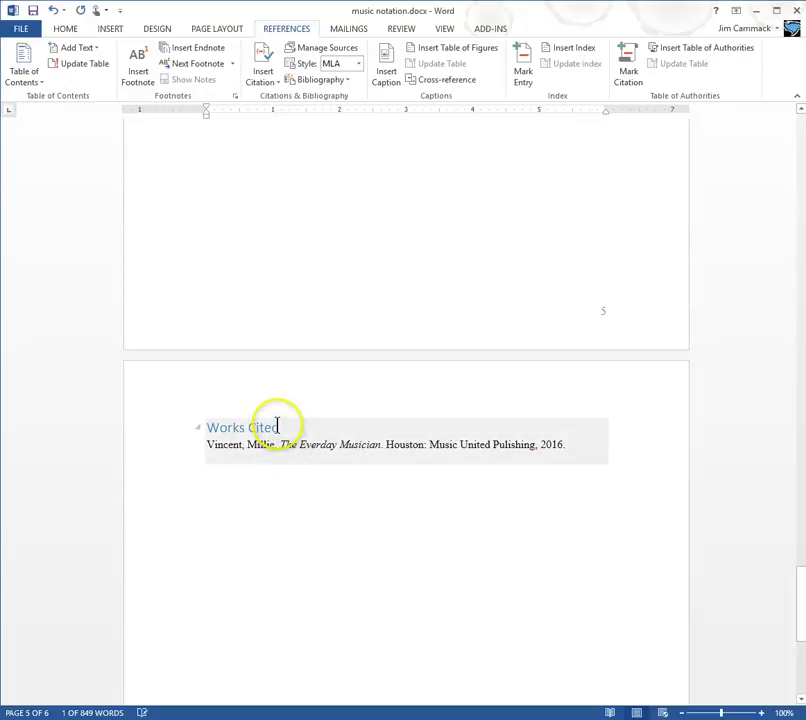
click(278, 427)
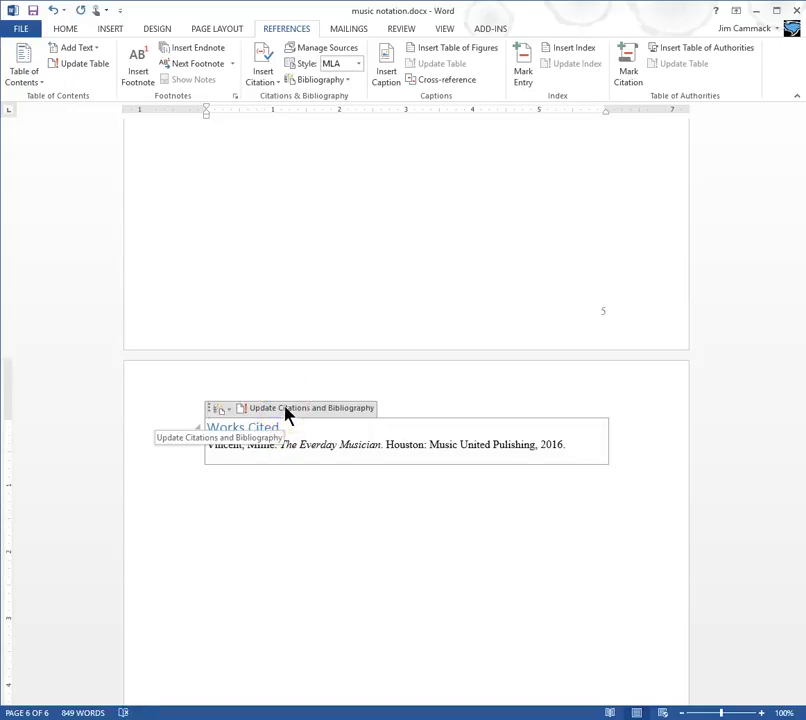
click(285, 408)
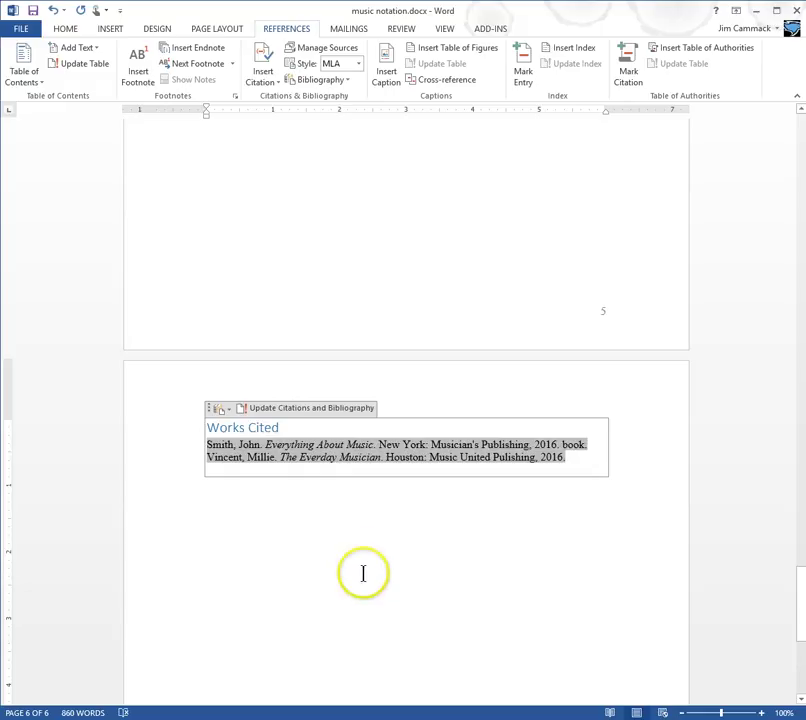
click(537, 578)
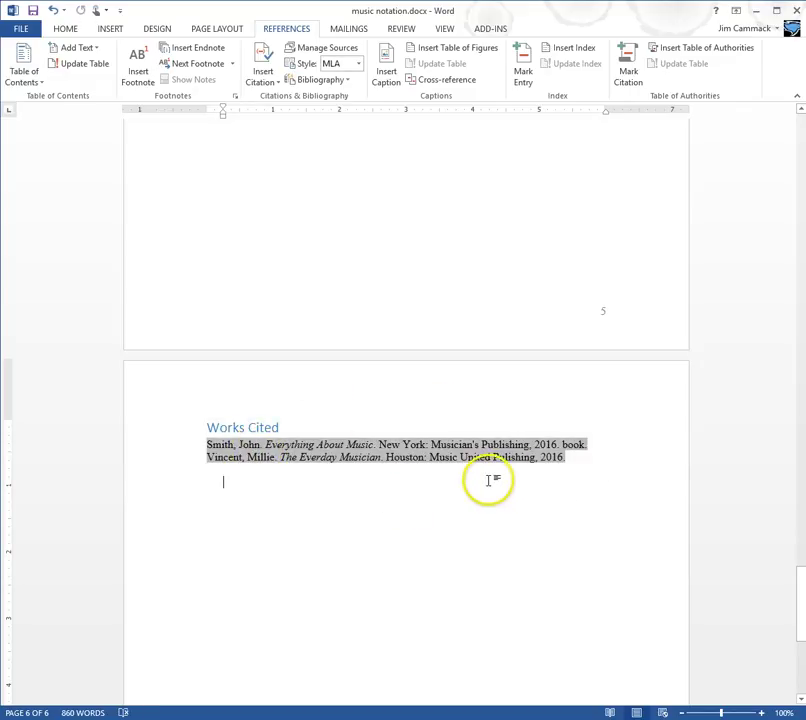
Step: Add page number 45 to the citation at the end of the Staff and Staves paragraph on page 1
scroll(533, 364, up, 15)
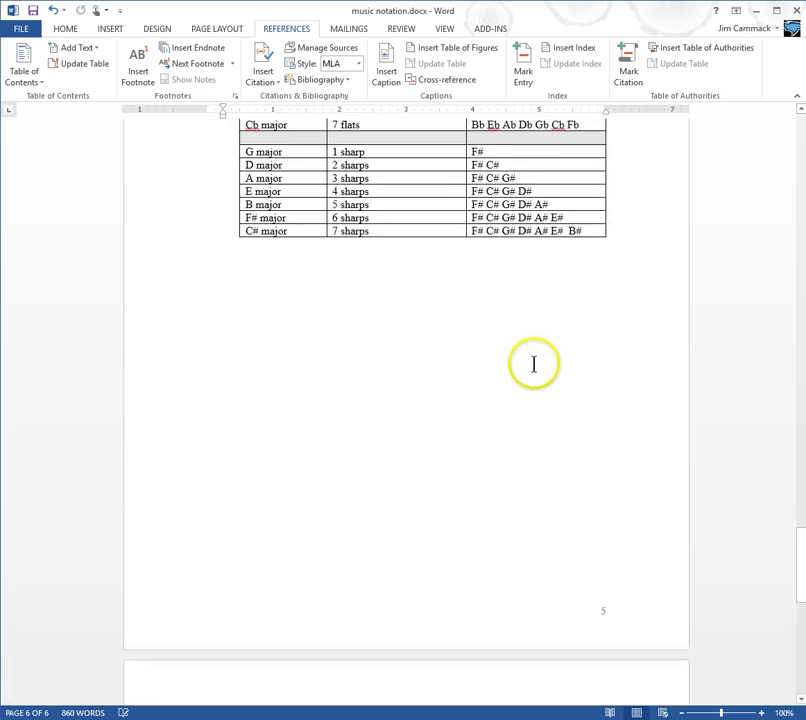
scroll(533, 364, up, 15)
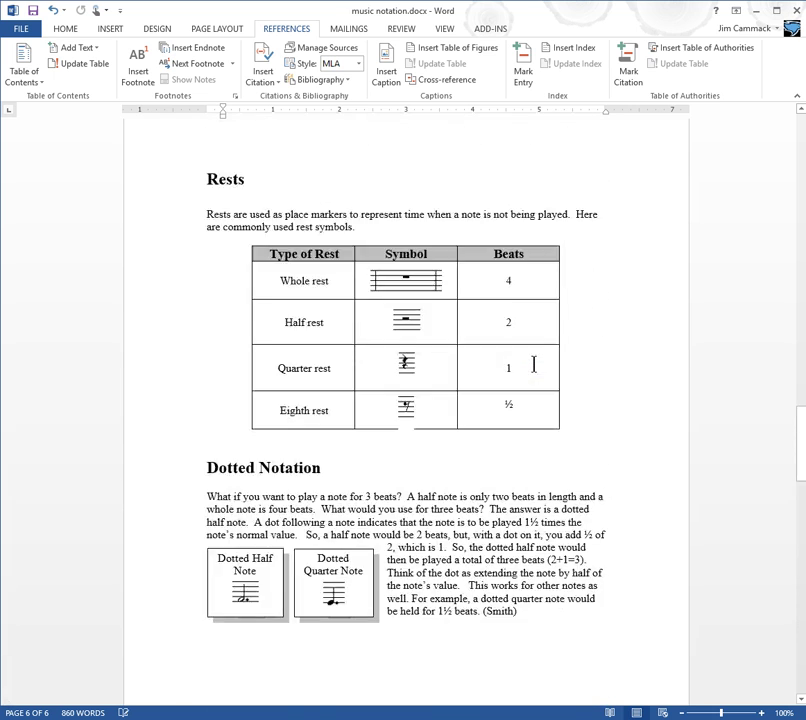
scroll(533, 365, up, 15)
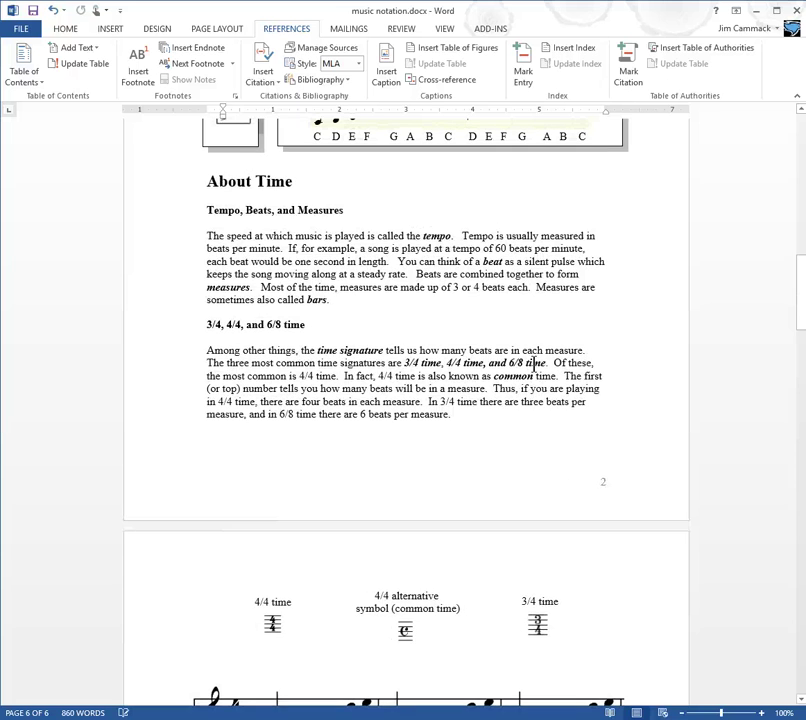
scroll(533, 365, up, 20)
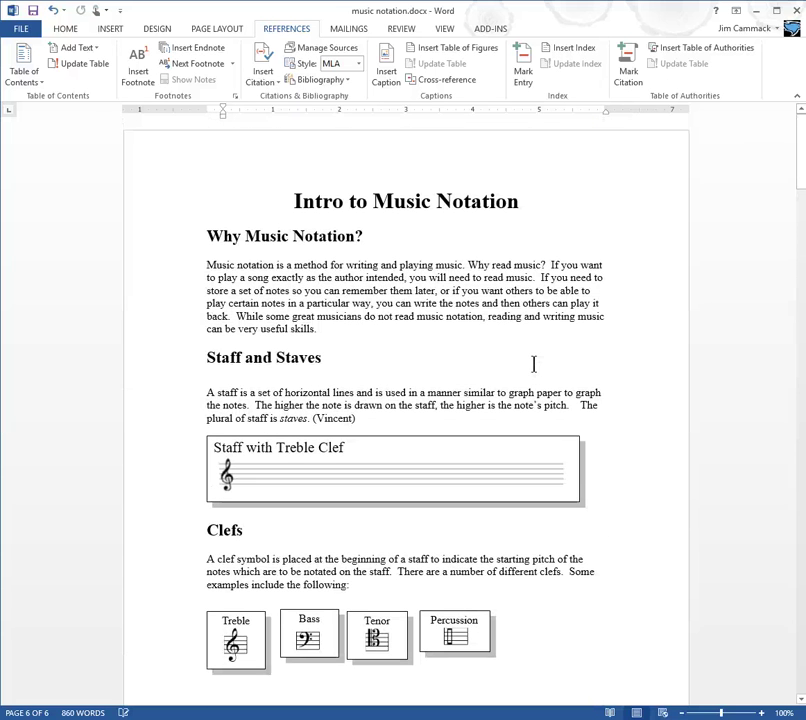
click(338, 418)
click(363, 421)
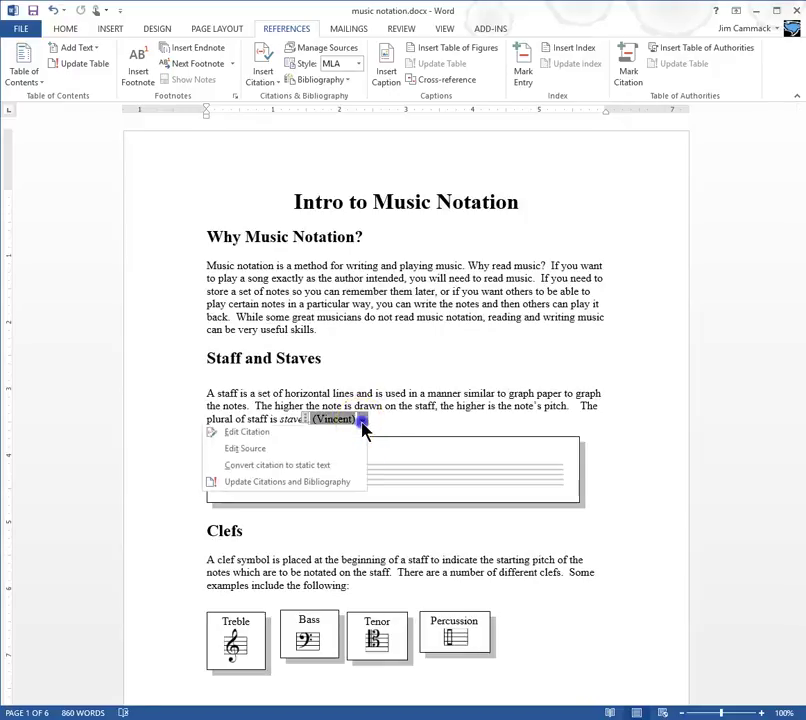
click(329, 436)
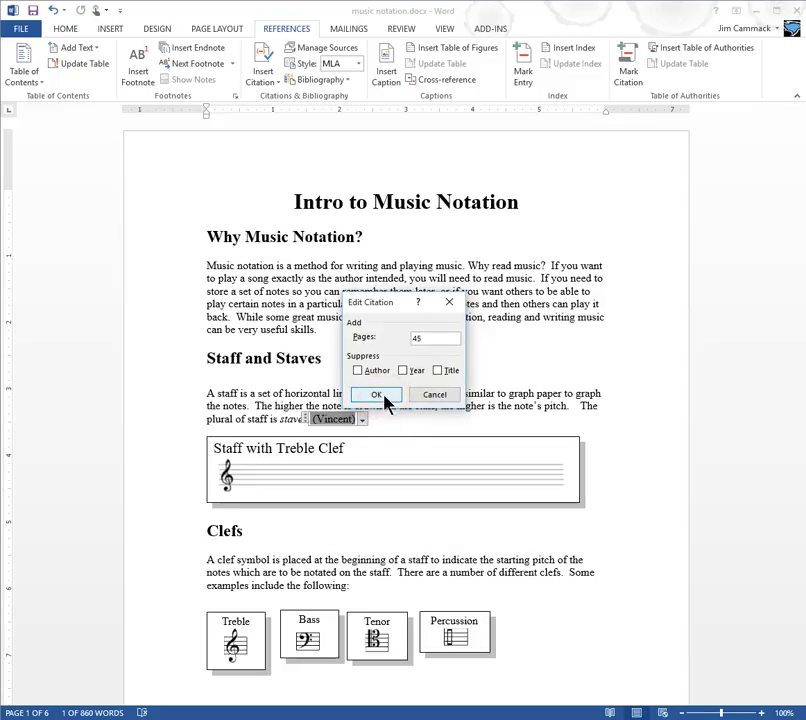
drag(389, 304, 617, 284)
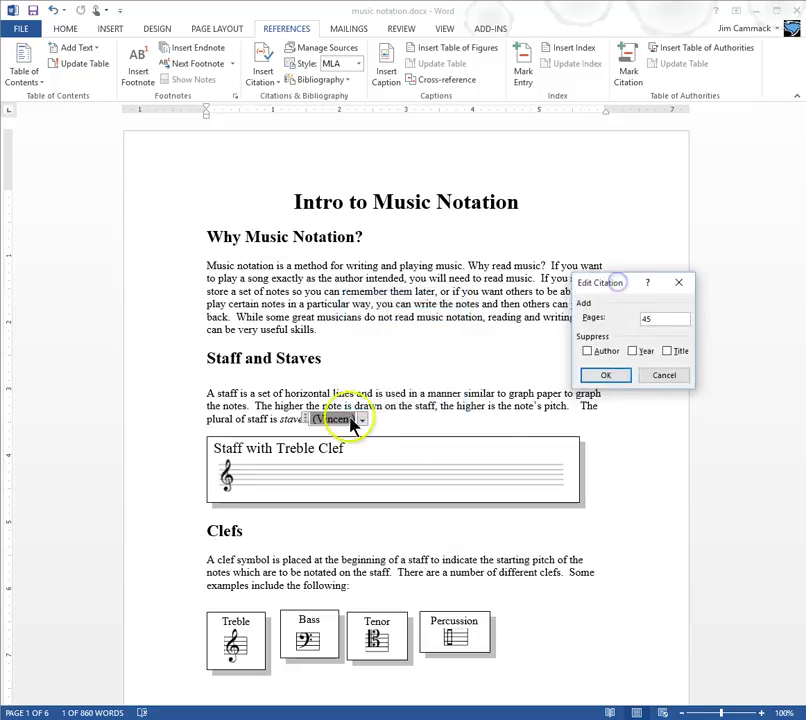
click(615, 378)
click(490, 402)
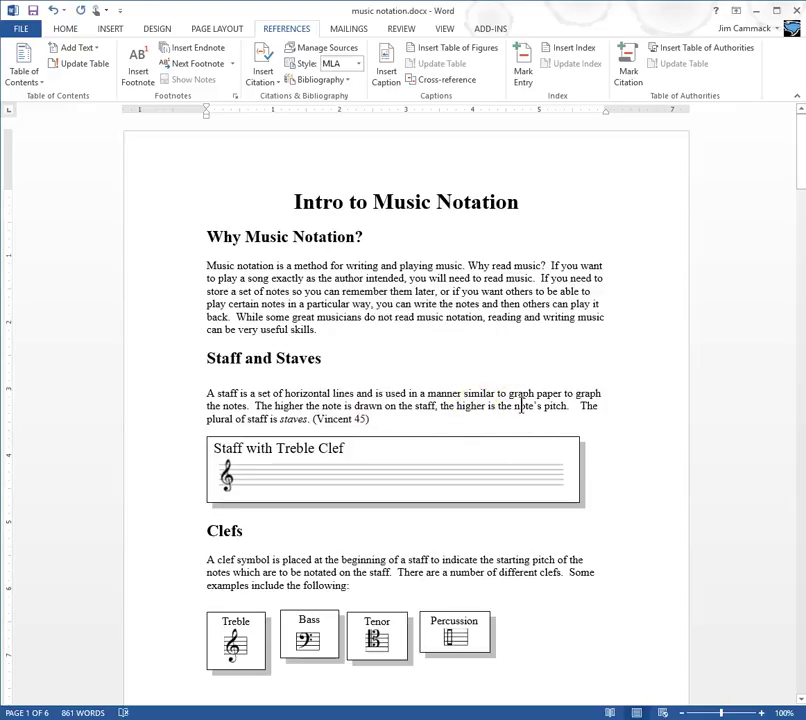
Step: Review the Staff and Staves citation and the Works Cited entries on the last page
click(355, 419)
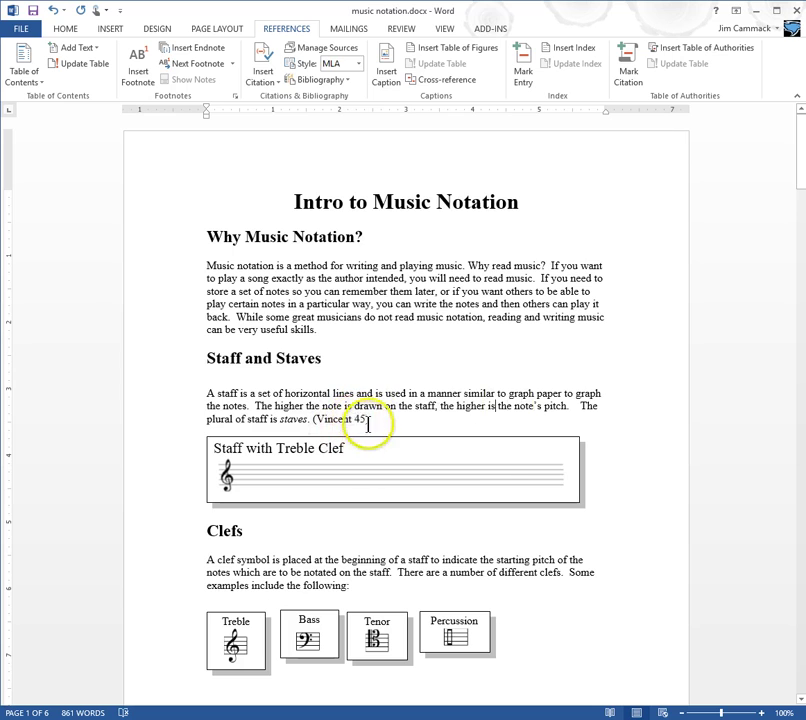
scroll(495, 468, down, 4)
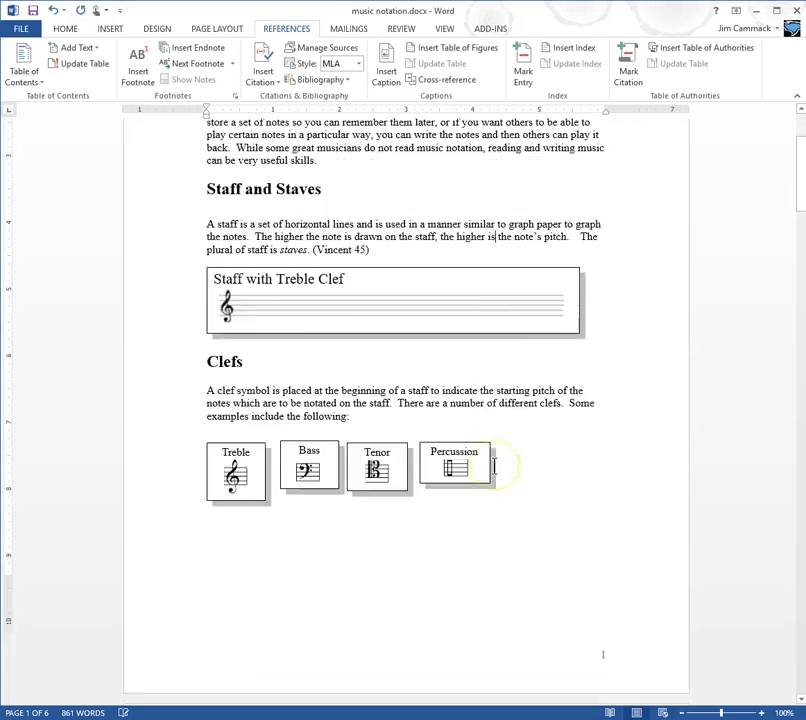
scroll(494, 466, down, 20)
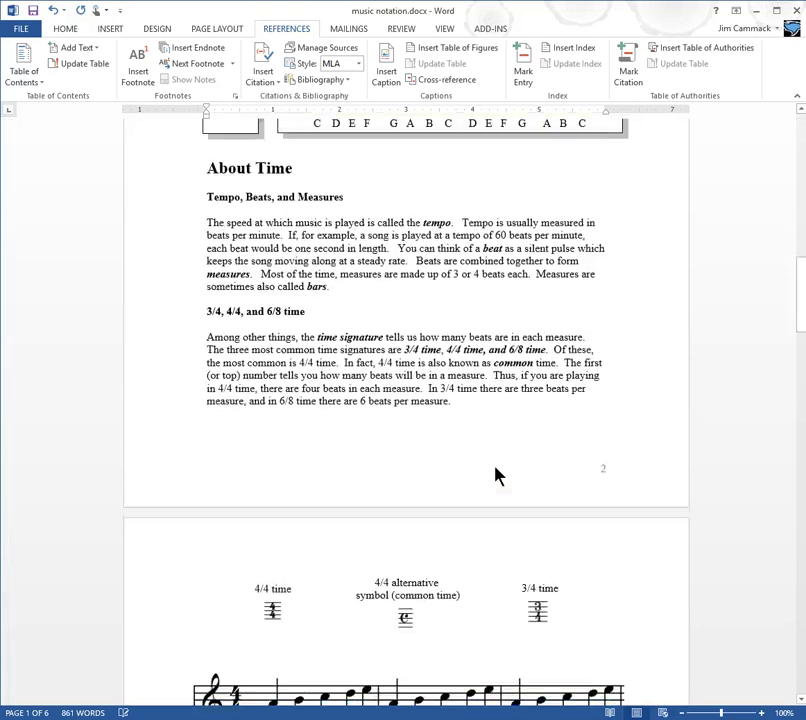
scroll(494, 470, down, 20)
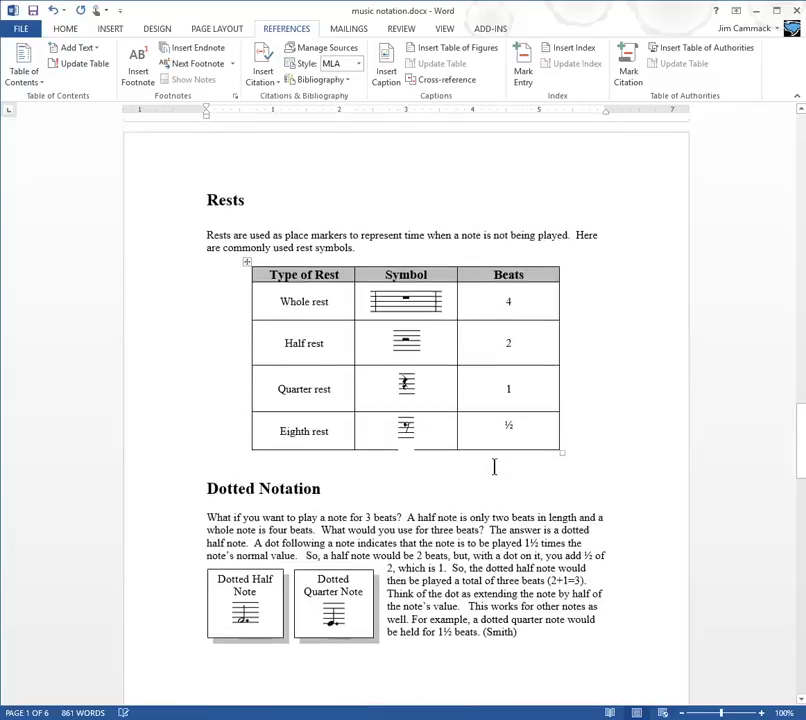
scroll(494, 467, down, 20)
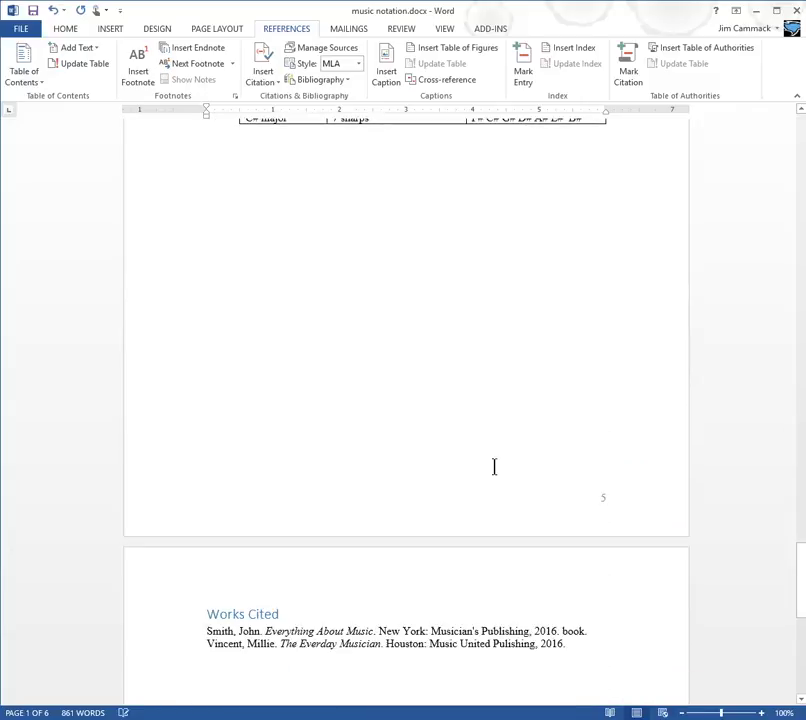
scroll(494, 466, down, 4)
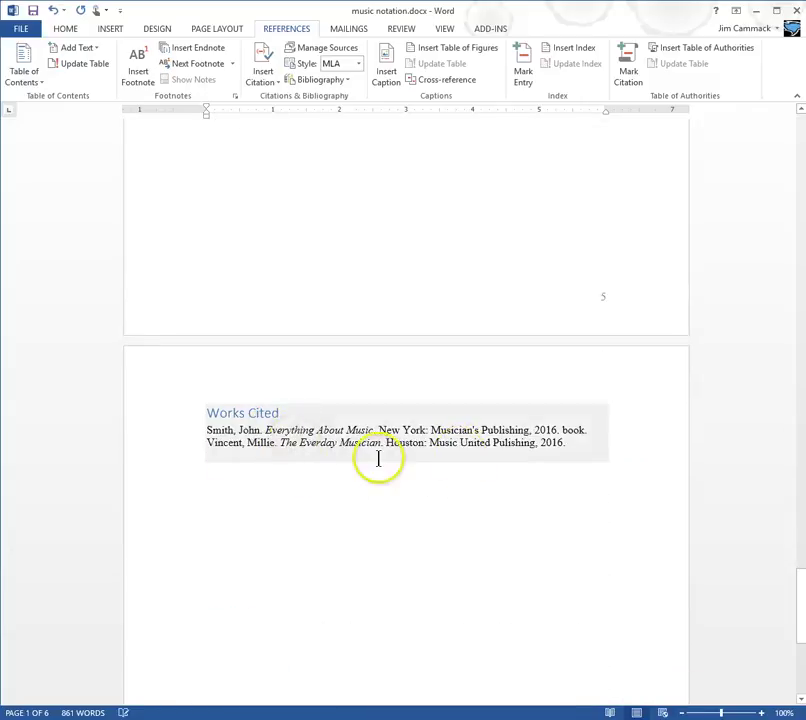
Step: Delete the citation at the end of the Staff and Staves paragraph on page 1 and undo the deletion
scroll(533, 360, up, 15)
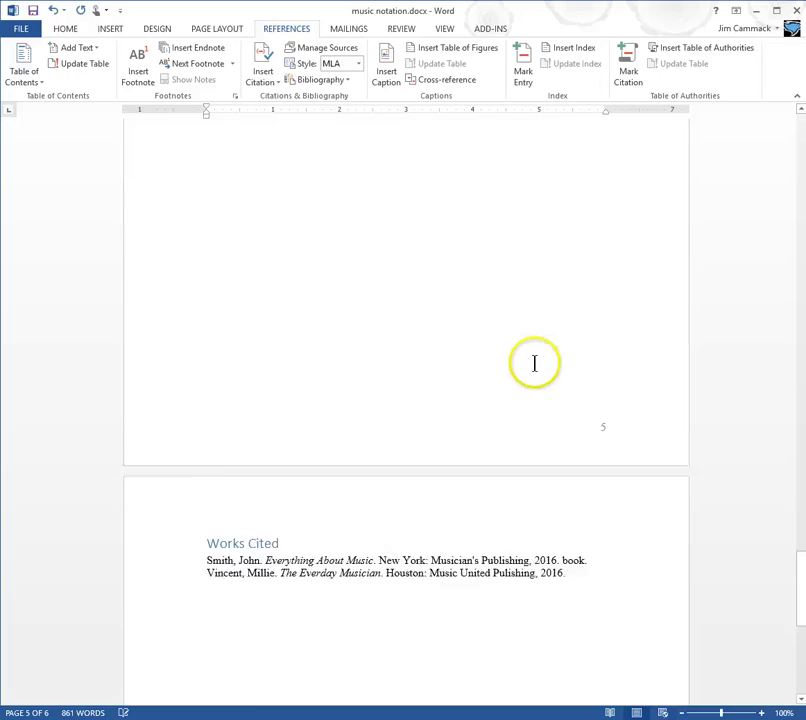
scroll(535, 362, up, 20)
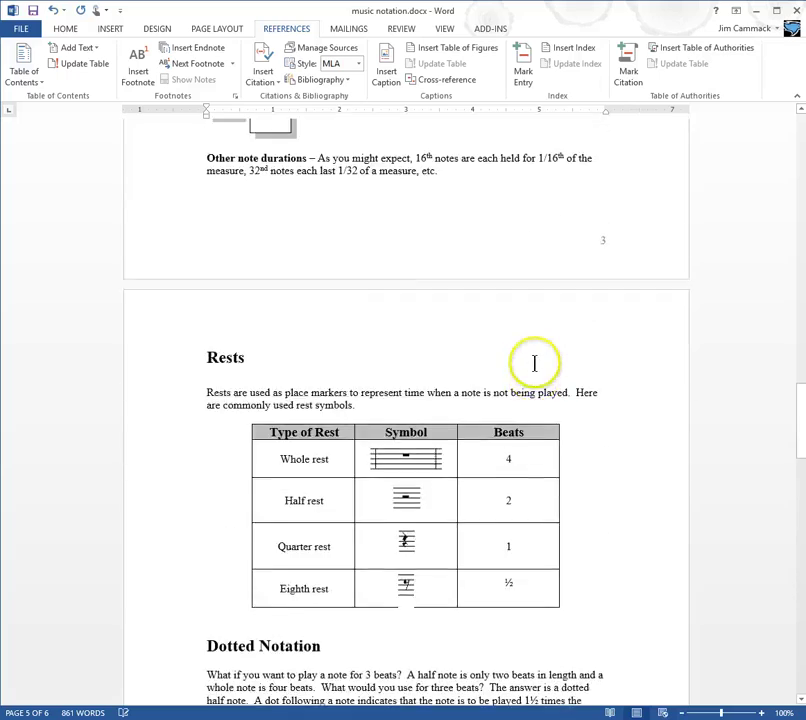
scroll(535, 365, up, 20)
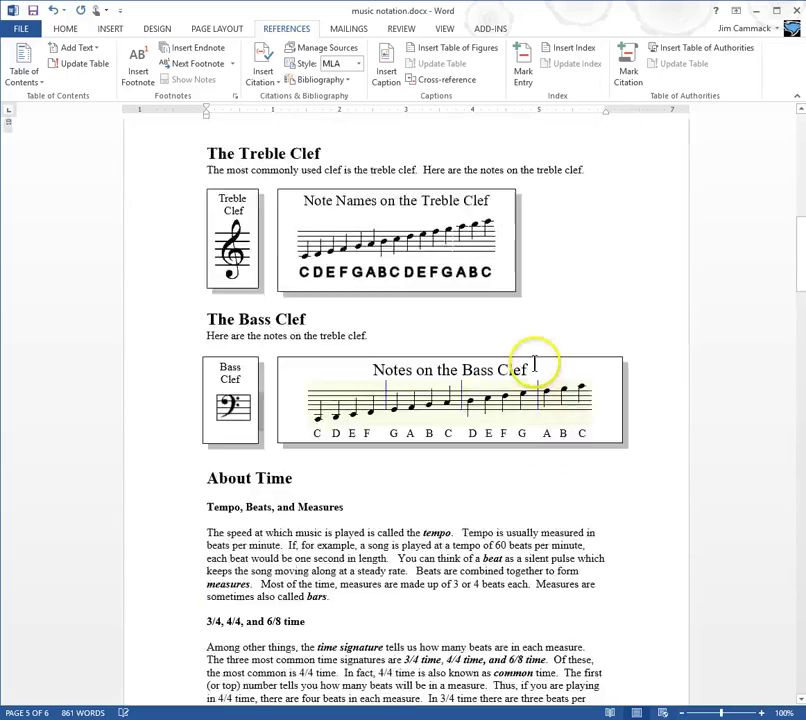
scroll(534, 363, up, 5)
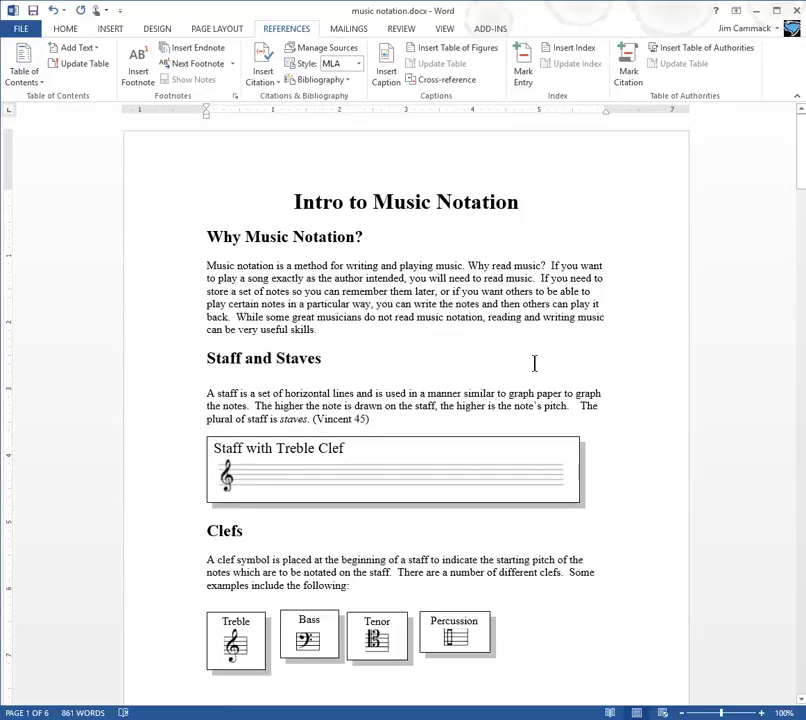
click(378, 419)
key(Delete)
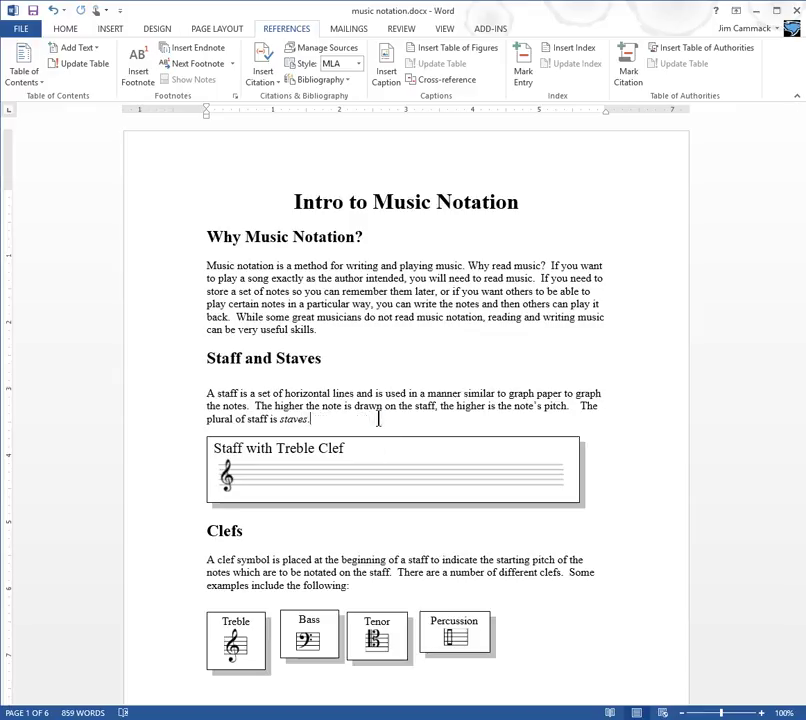
scroll(378, 419, down, 1)
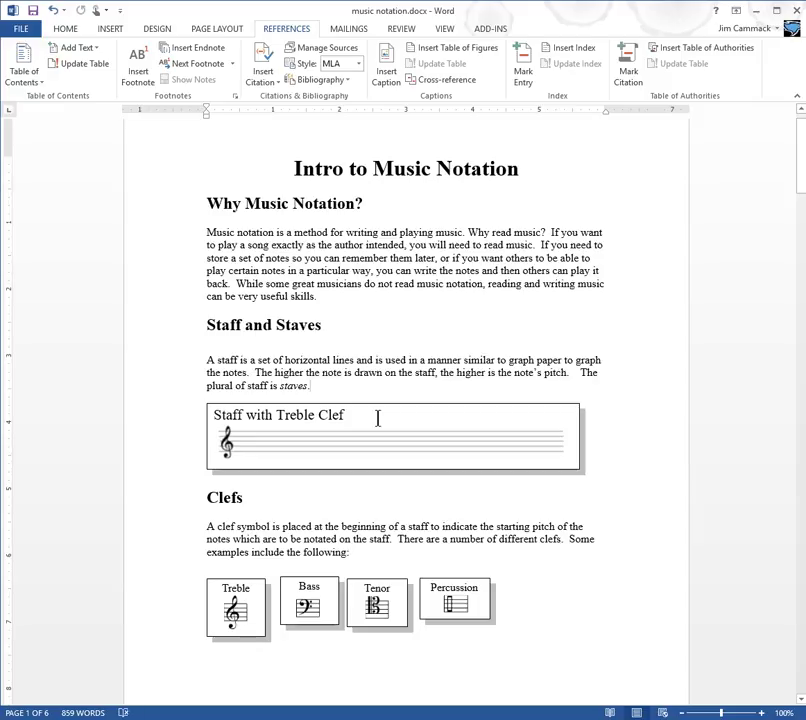
key(ctrl+z)
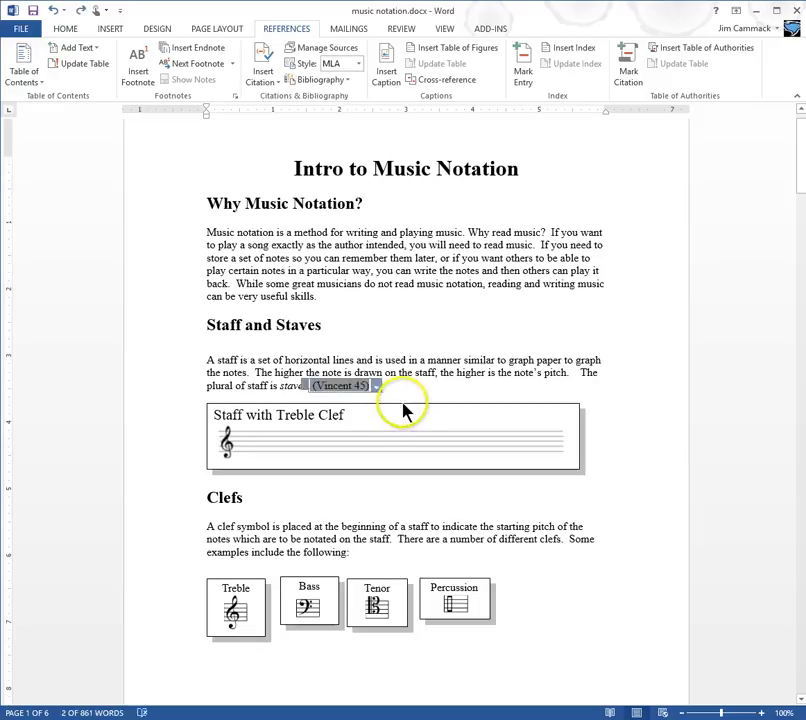
Step: Delete the whole Works Cited list, including its heading, from the last page and undo the deletion
scroll(403, 407, down, 1)
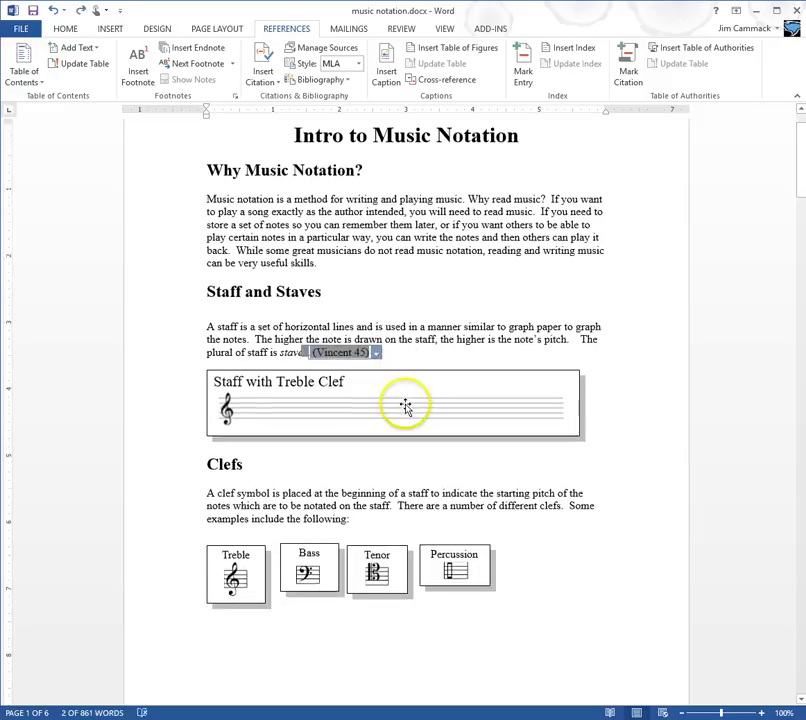
scroll(405, 404, down, 15)
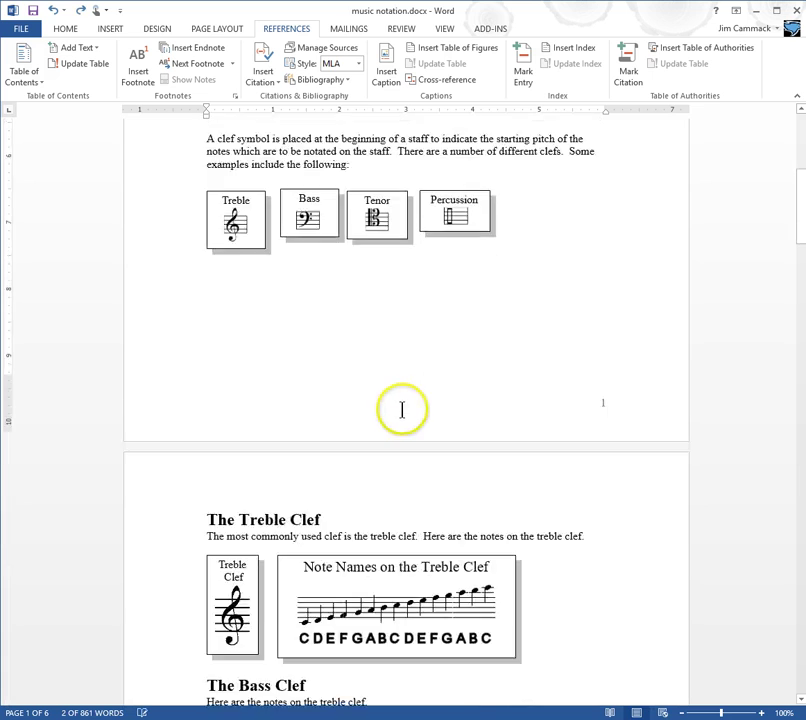
scroll(403, 412, down, 10)
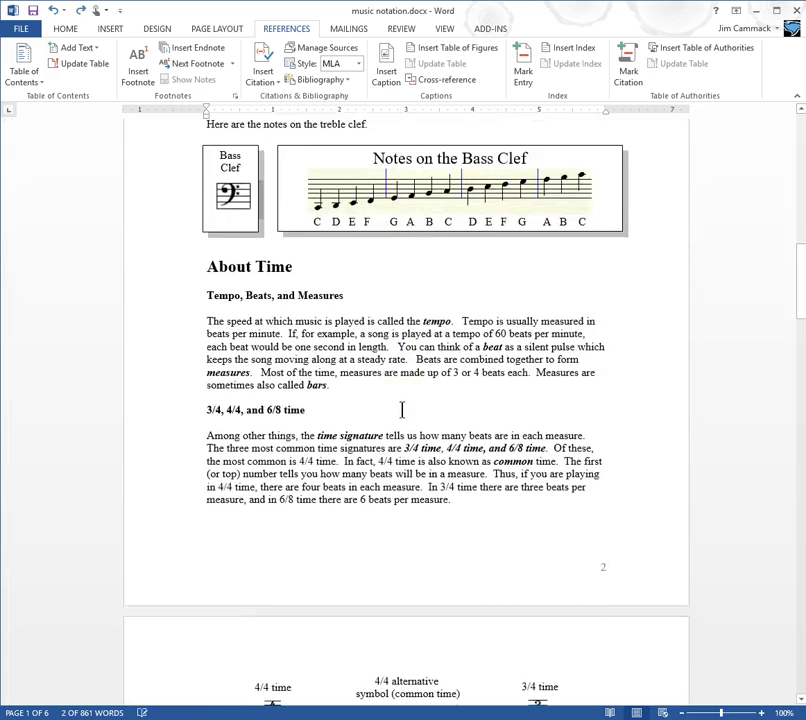
scroll(402, 410, down, 15)
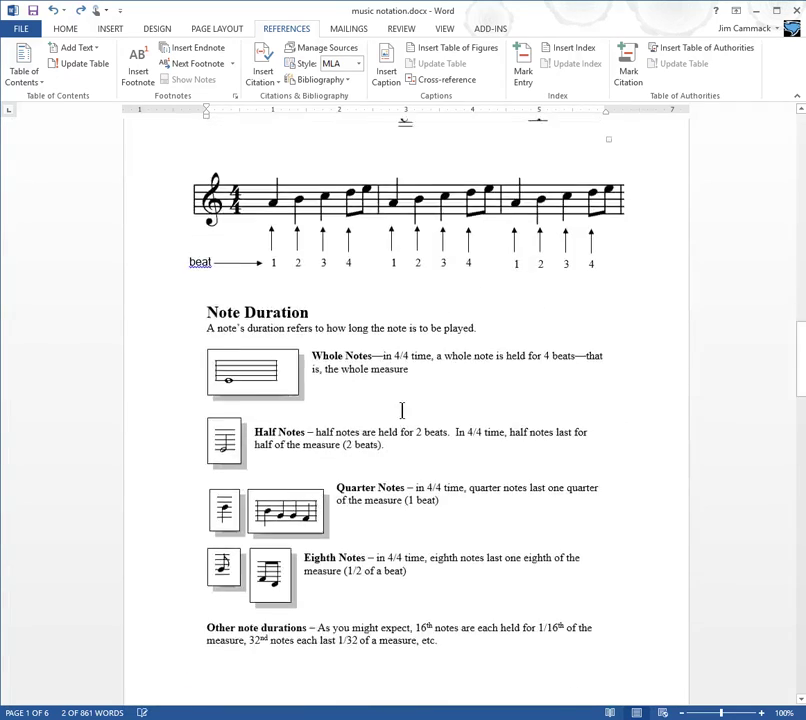
scroll(404, 418, down, 15)
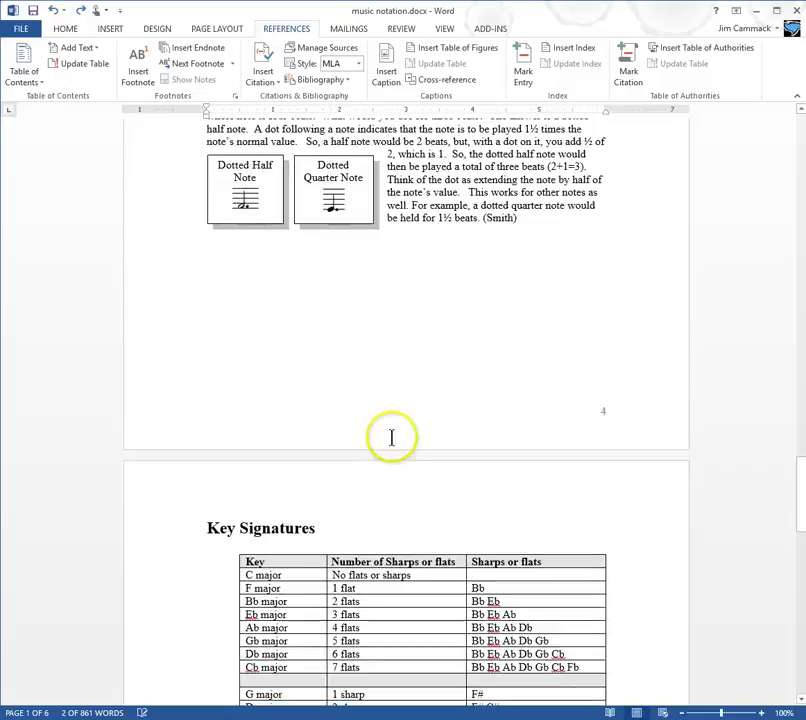
scroll(352, 485, down, 12)
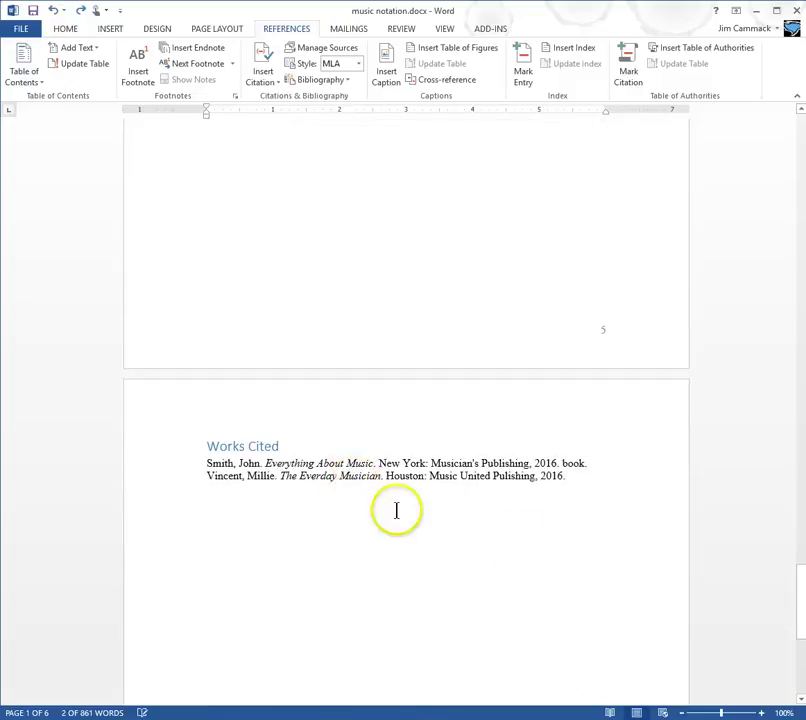
drag(550, 543, 168, 396)
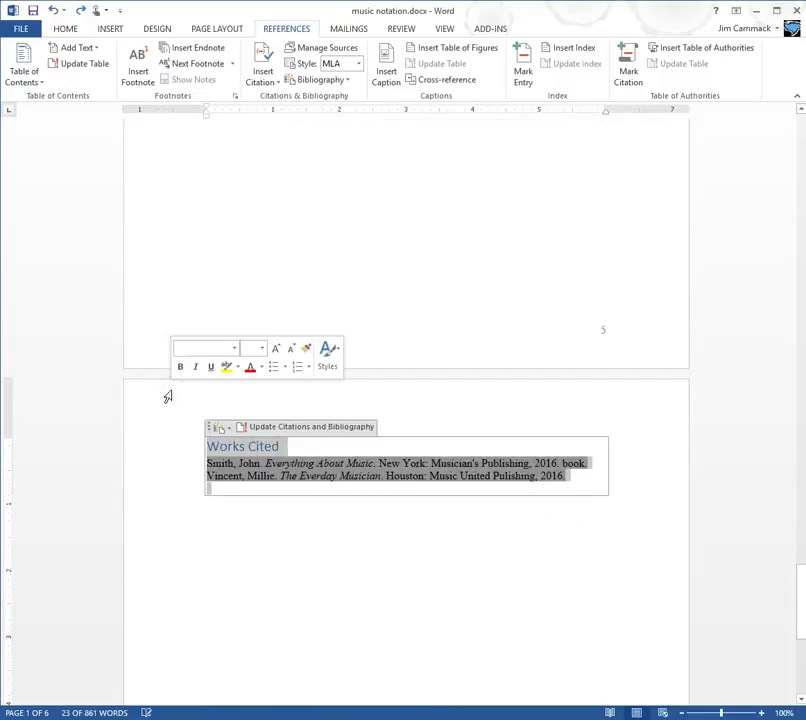
key(Delete)
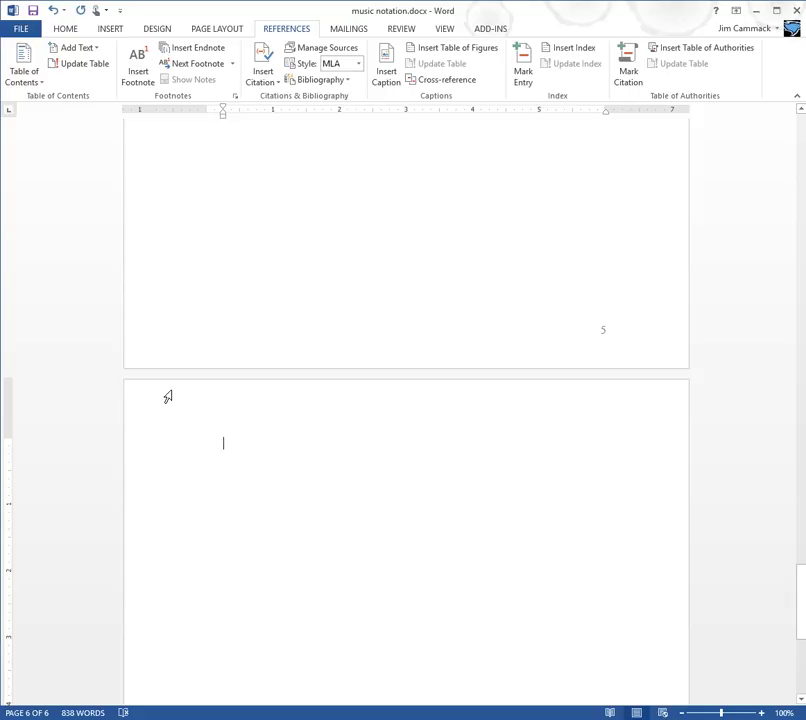
key(ctrl+z)
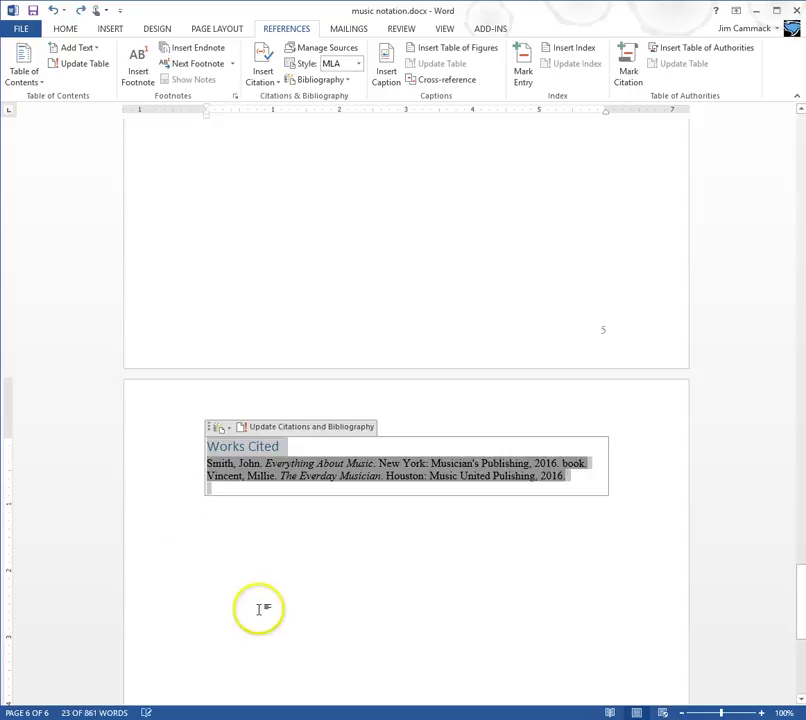